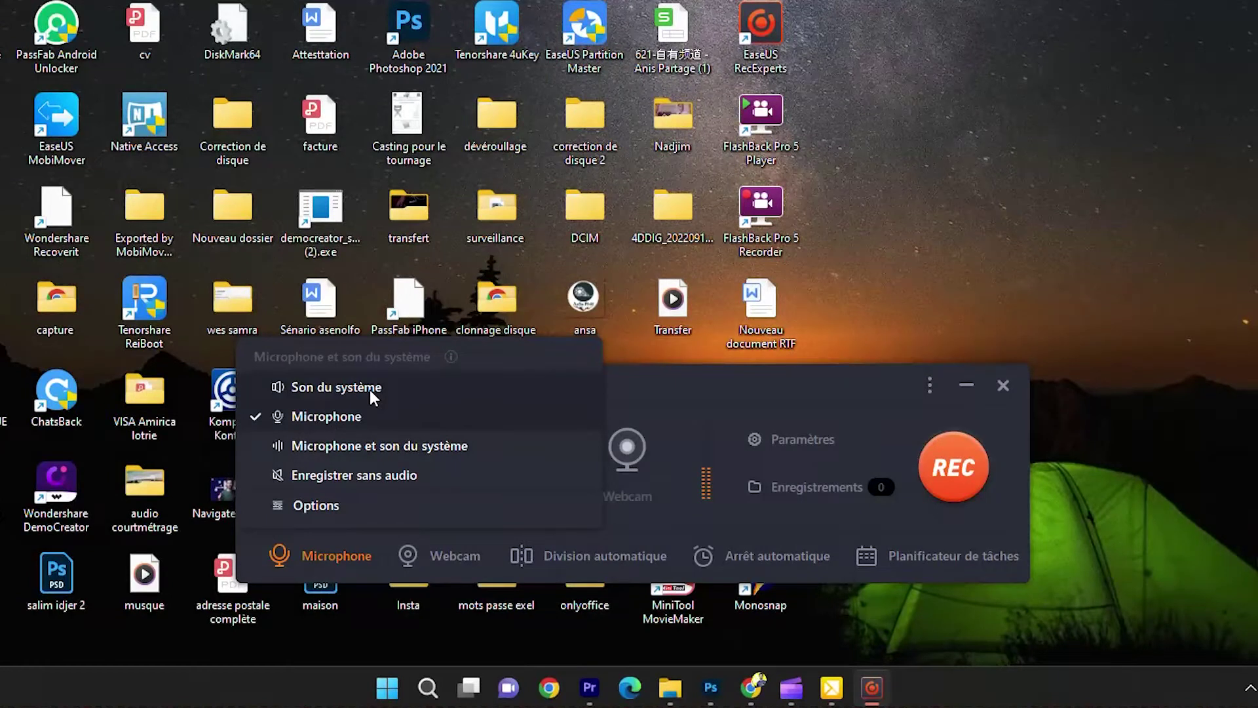
Set the recording audio to microphone plus system sound and enable webcam recording with EOS Webcam Utility
left_click(362, 446)
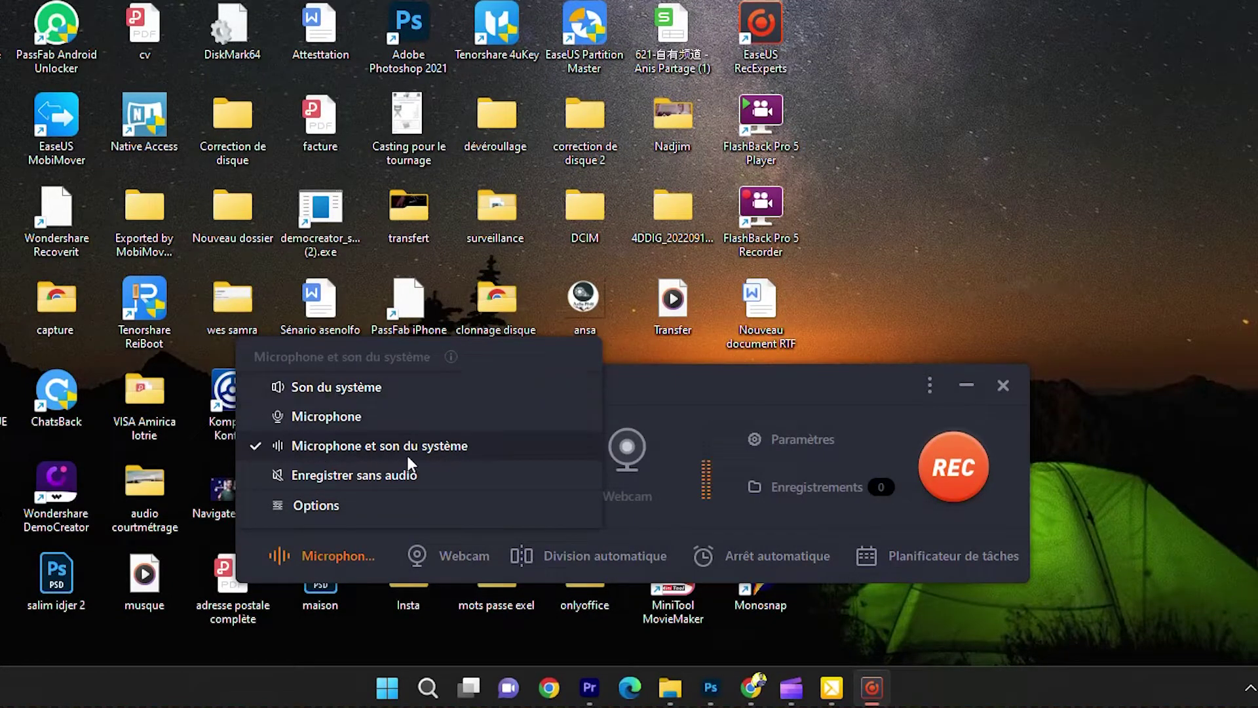
left_click(447, 562)
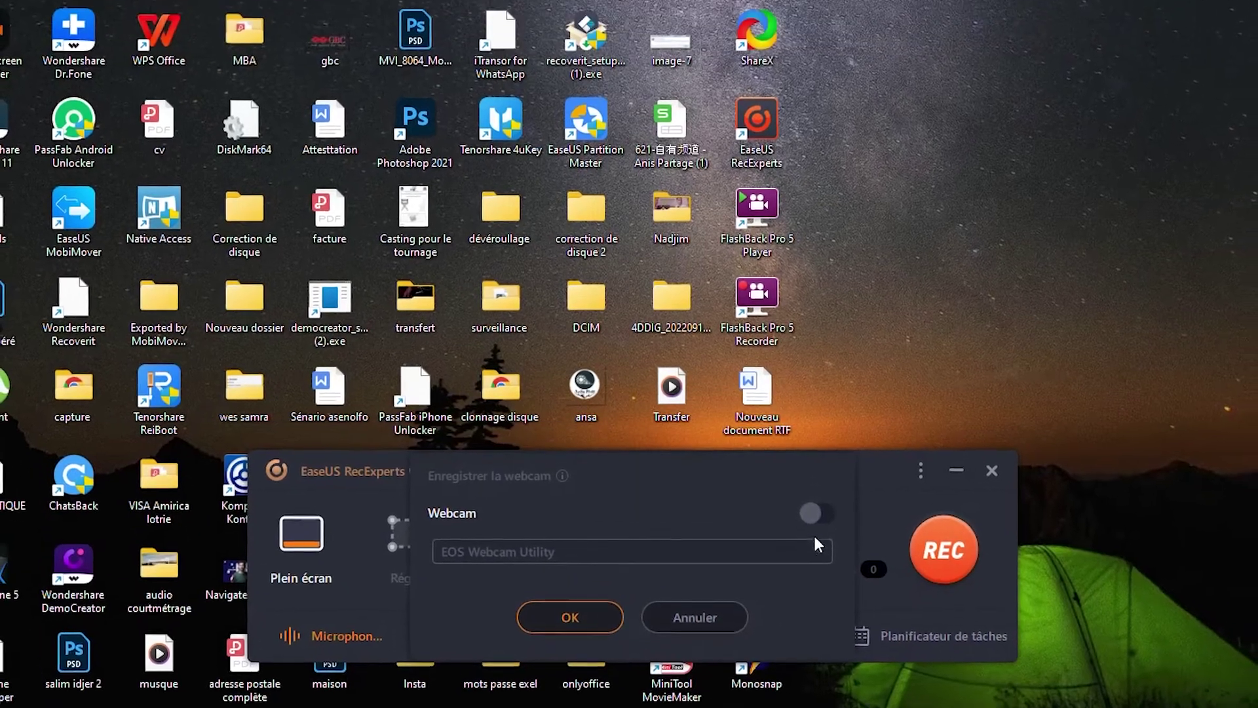
left_click(823, 429)
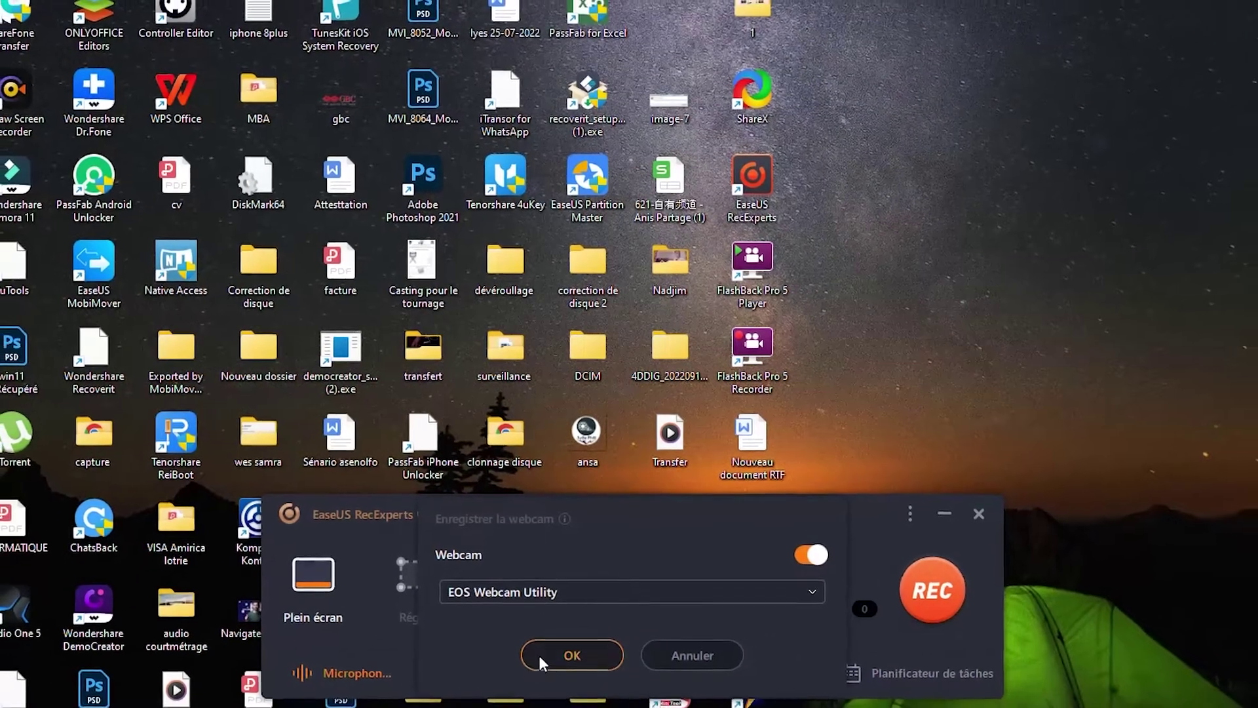
left_click(531, 663)
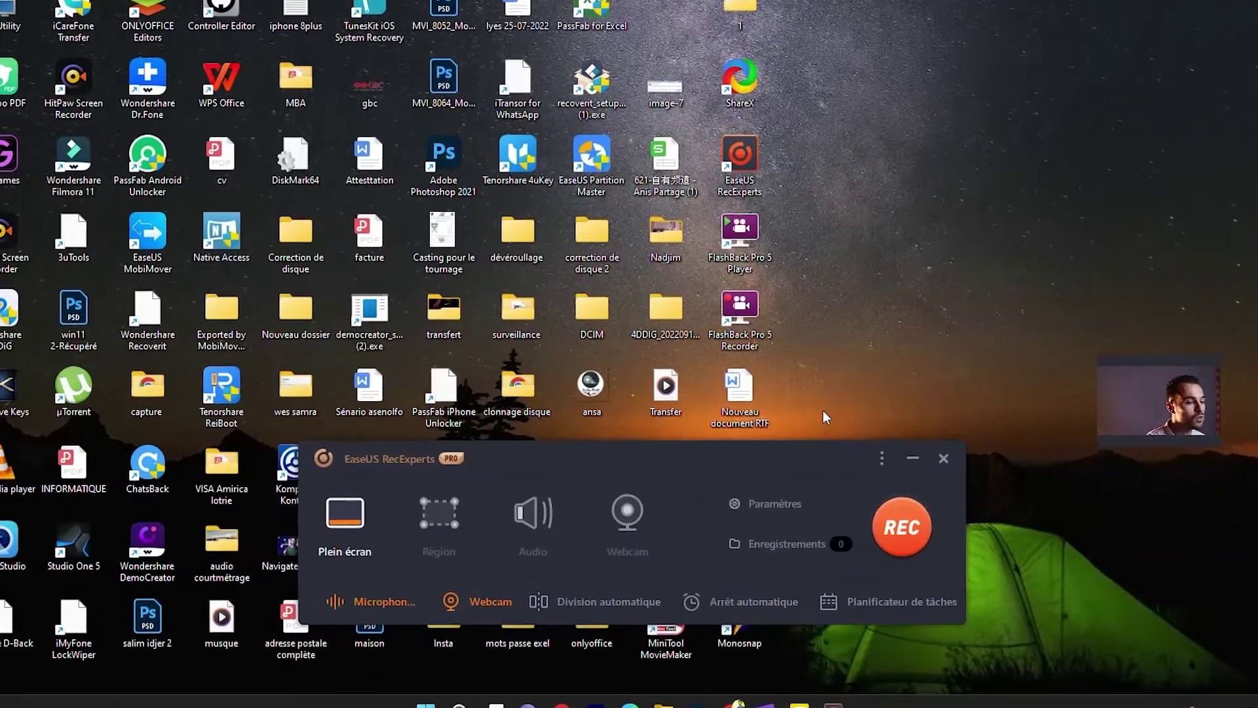
Open the recording settings and set the video frame rate to 60
left_click(774, 503)
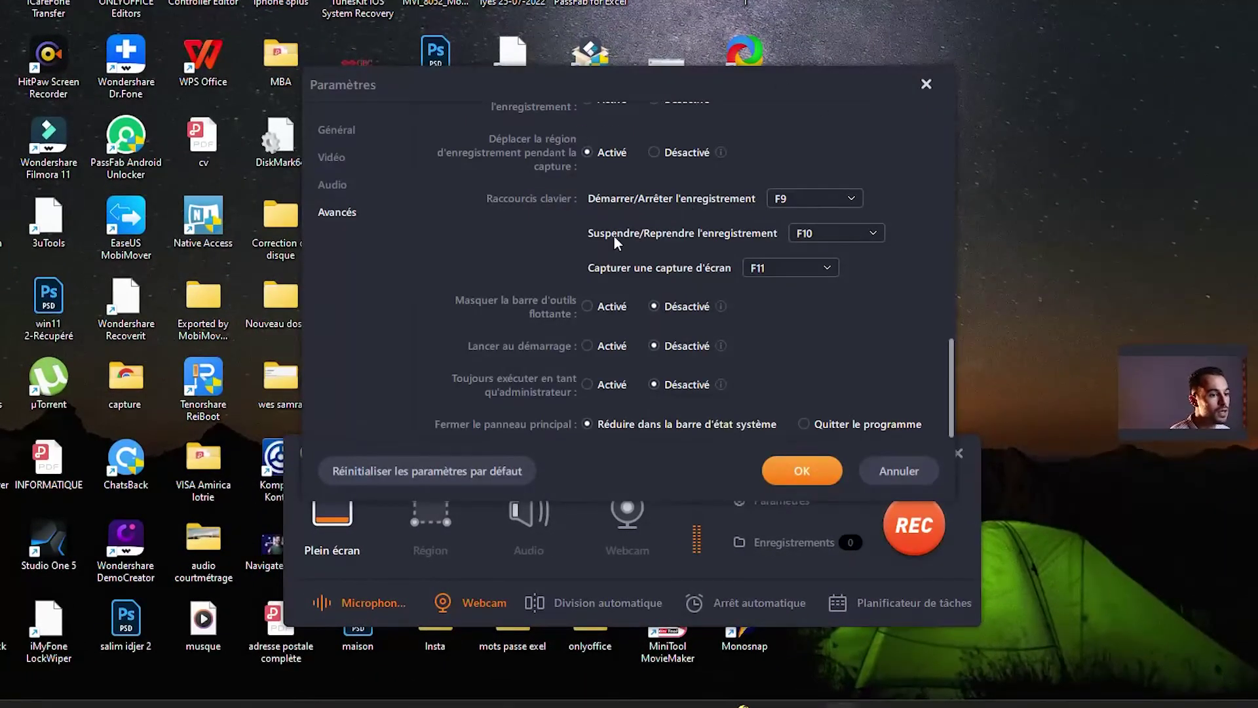
scroll(613, 249, "up", 3)
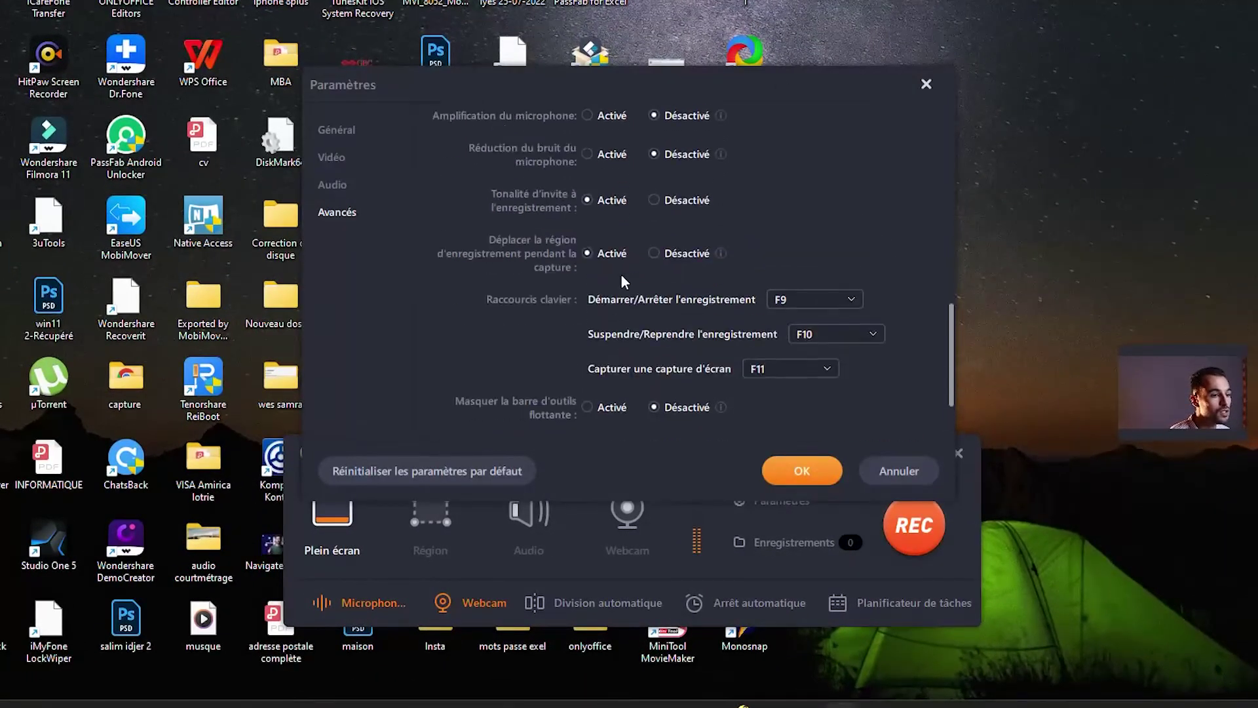
left_click(338, 129)
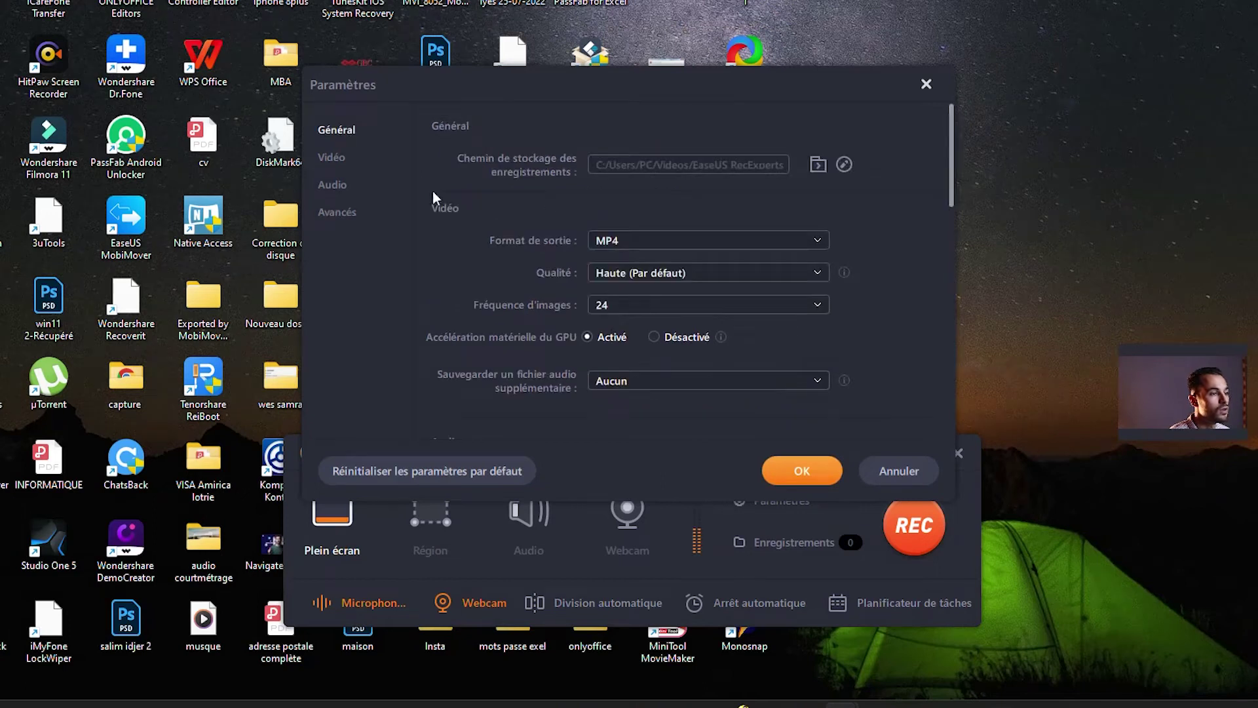
left_click(671, 300)
left_click(659, 286)
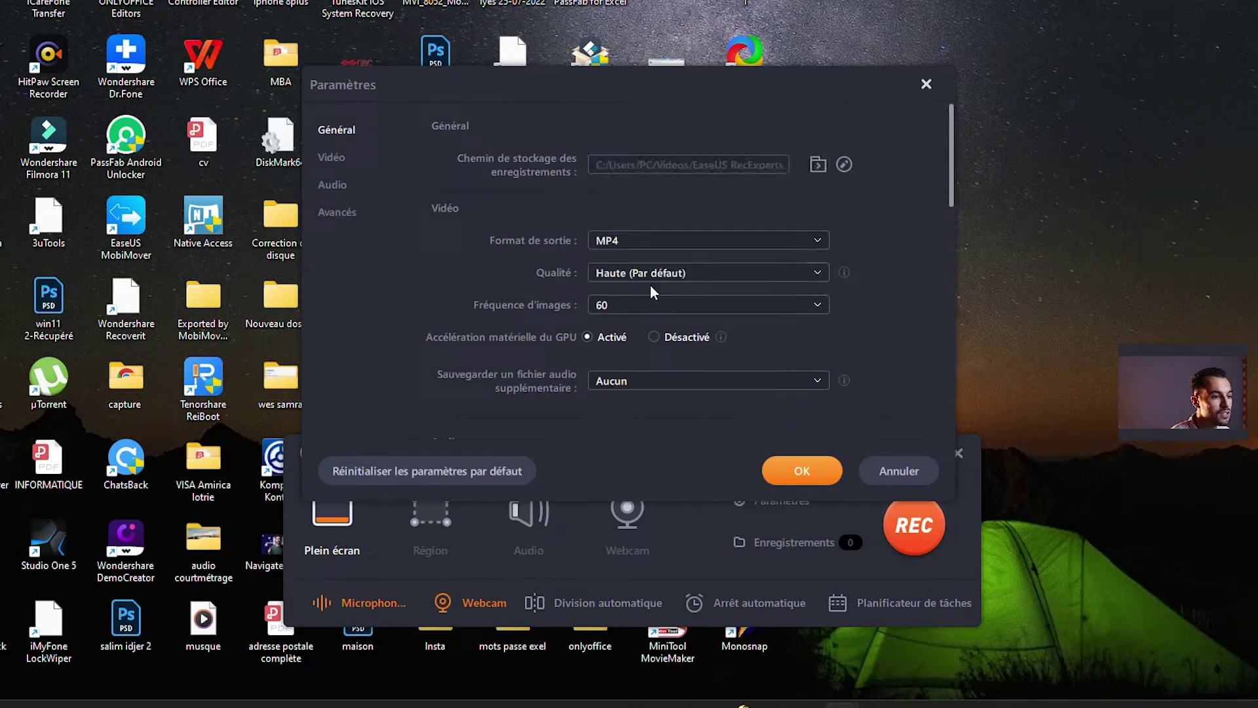
Review the video output formats and the audio and advanced options, and confirm the settings
left_click(688, 240)
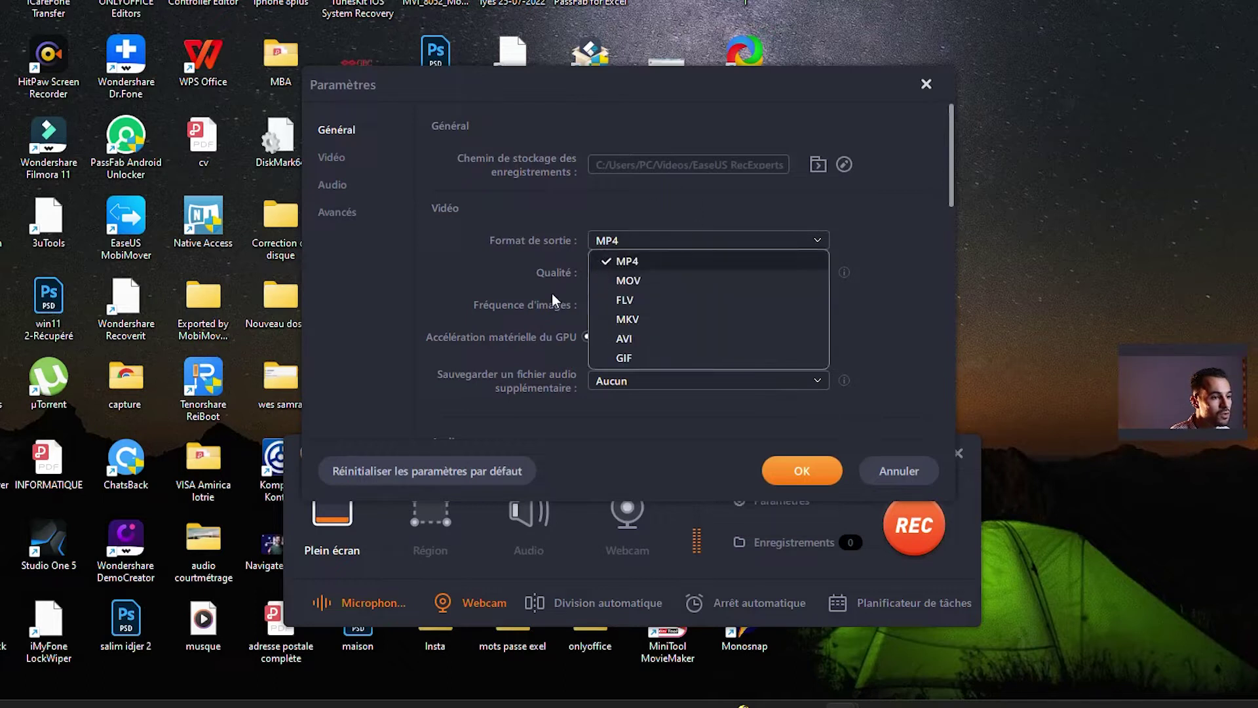
left_click(948, 273)
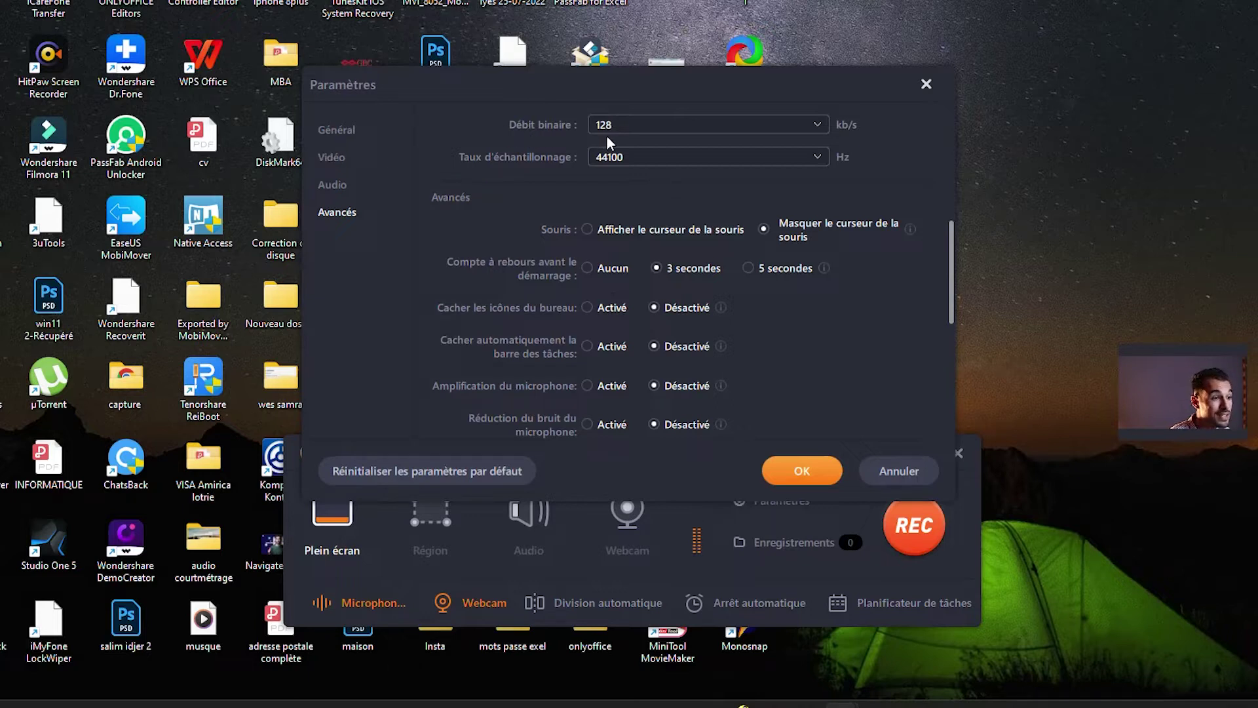
left_click(326, 159)
left_click(328, 182)
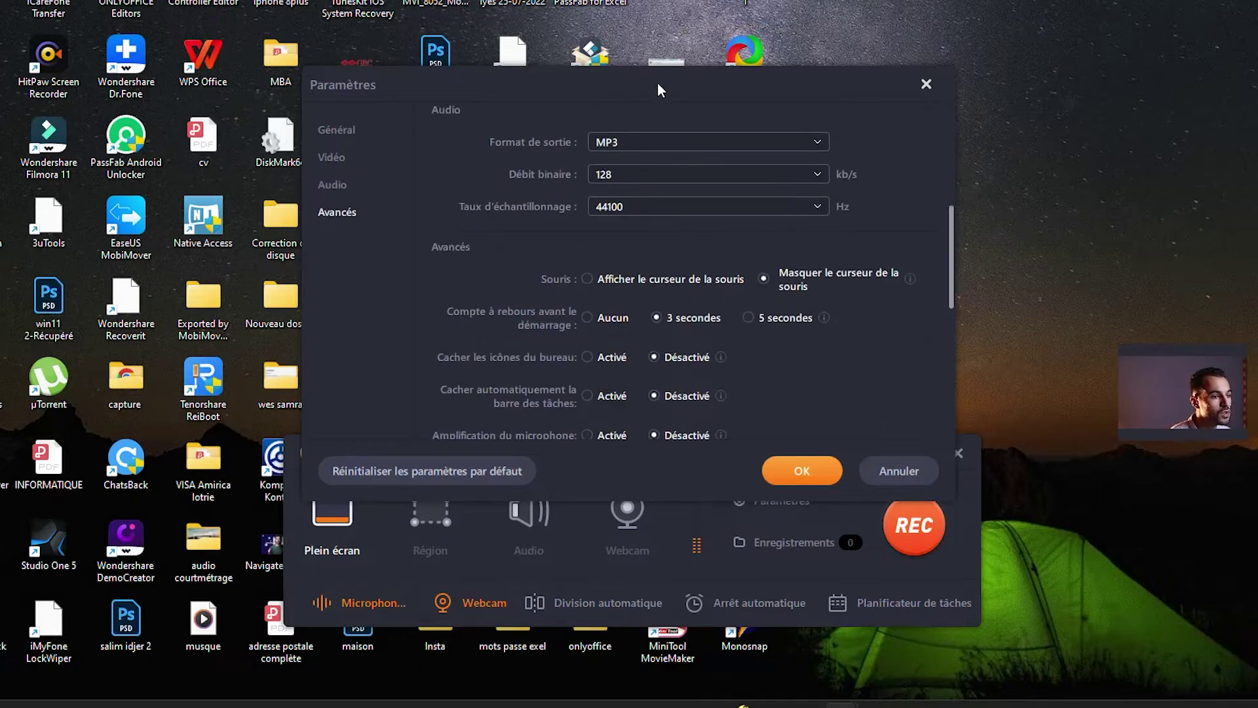
left_click(337, 211)
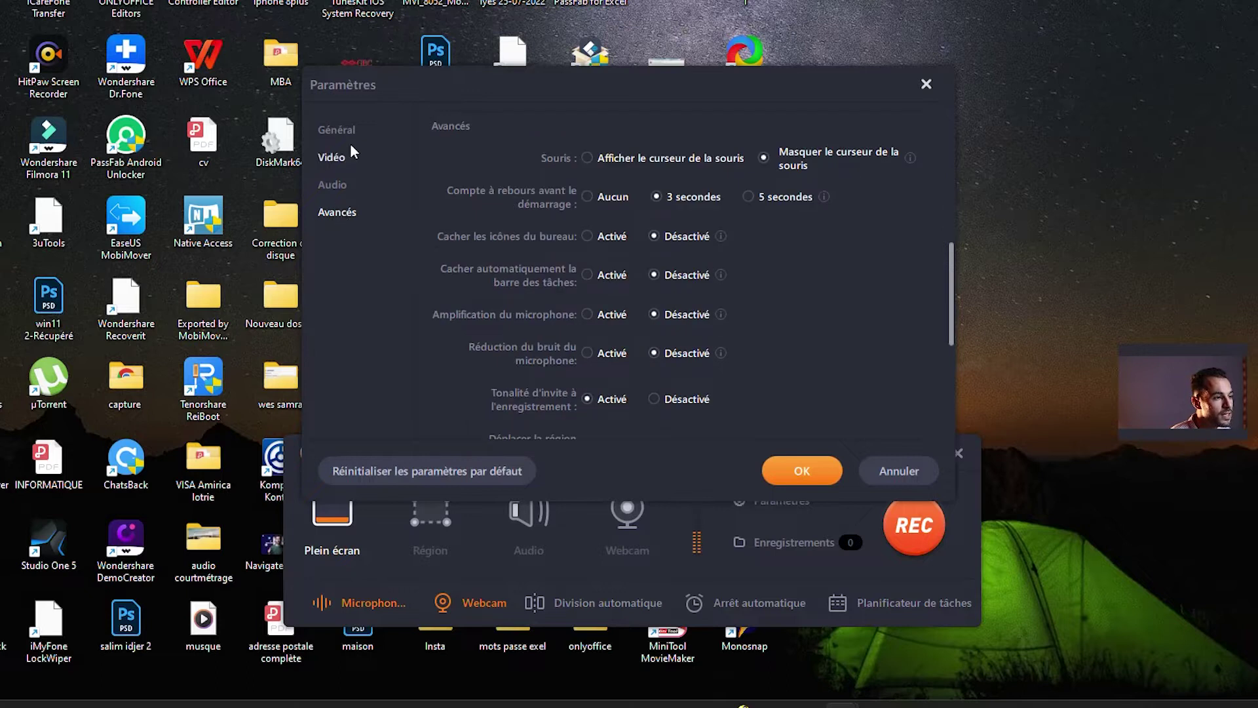
scroll(705, 227, "down", 5)
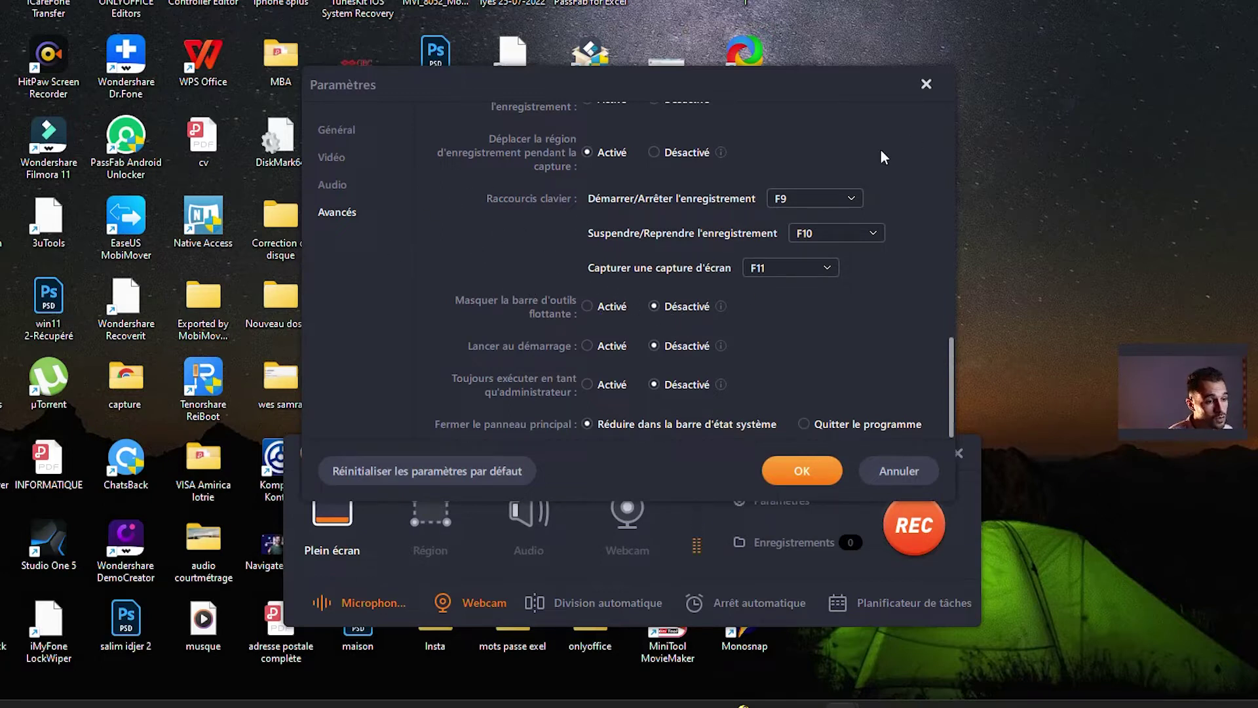
left_click(809, 473)
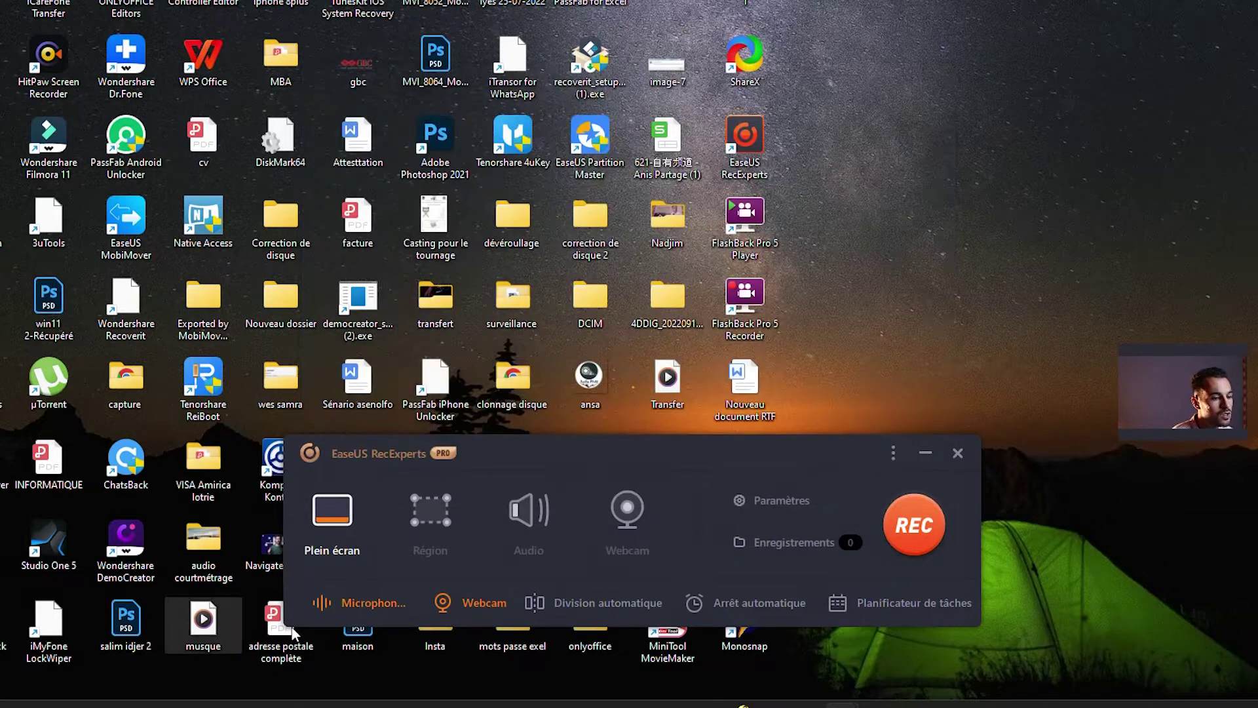
Start the full-screen recording and draw a large freehand orange loop on the empty desktop area beside the icons
left_click(914, 531)
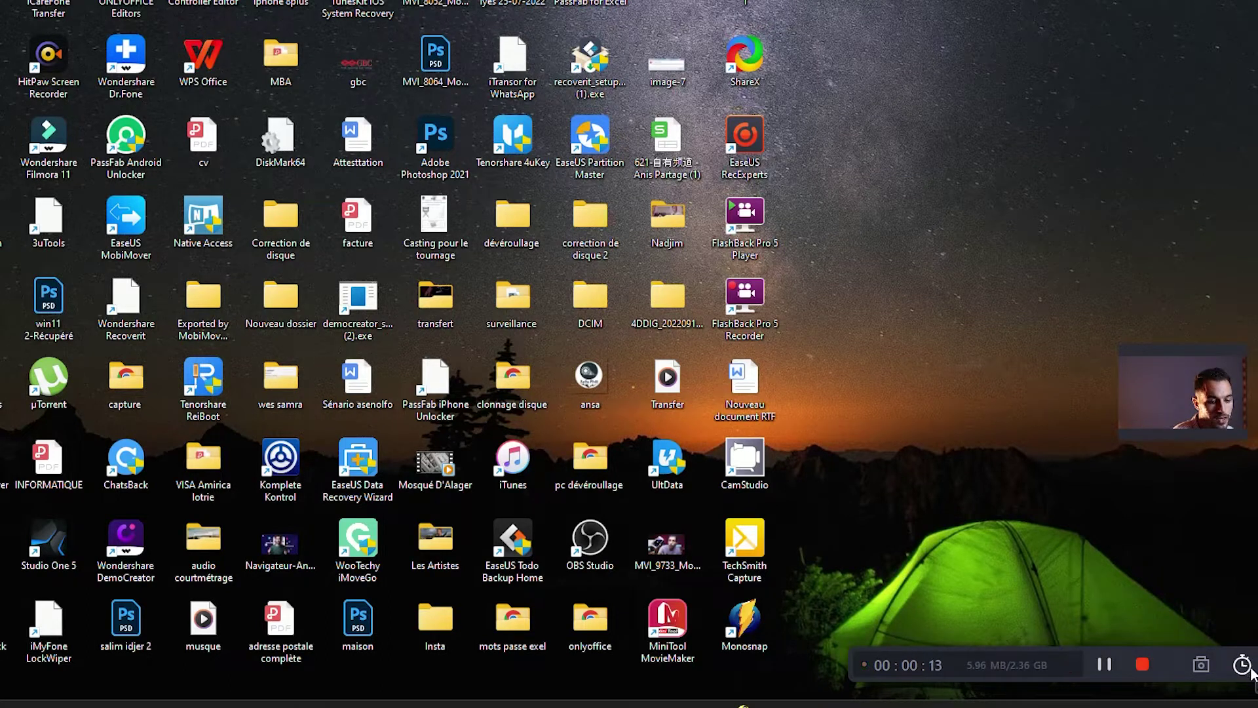
mouse_move(1105, 576)
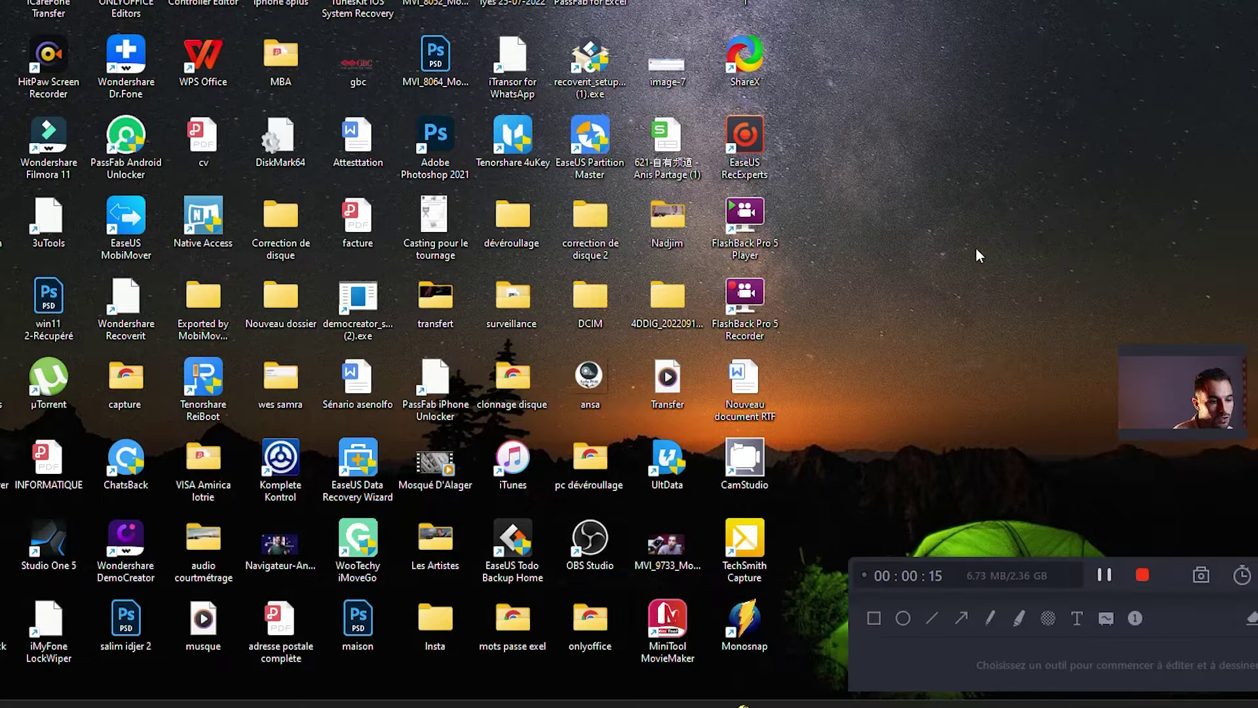
left_click(989, 618)
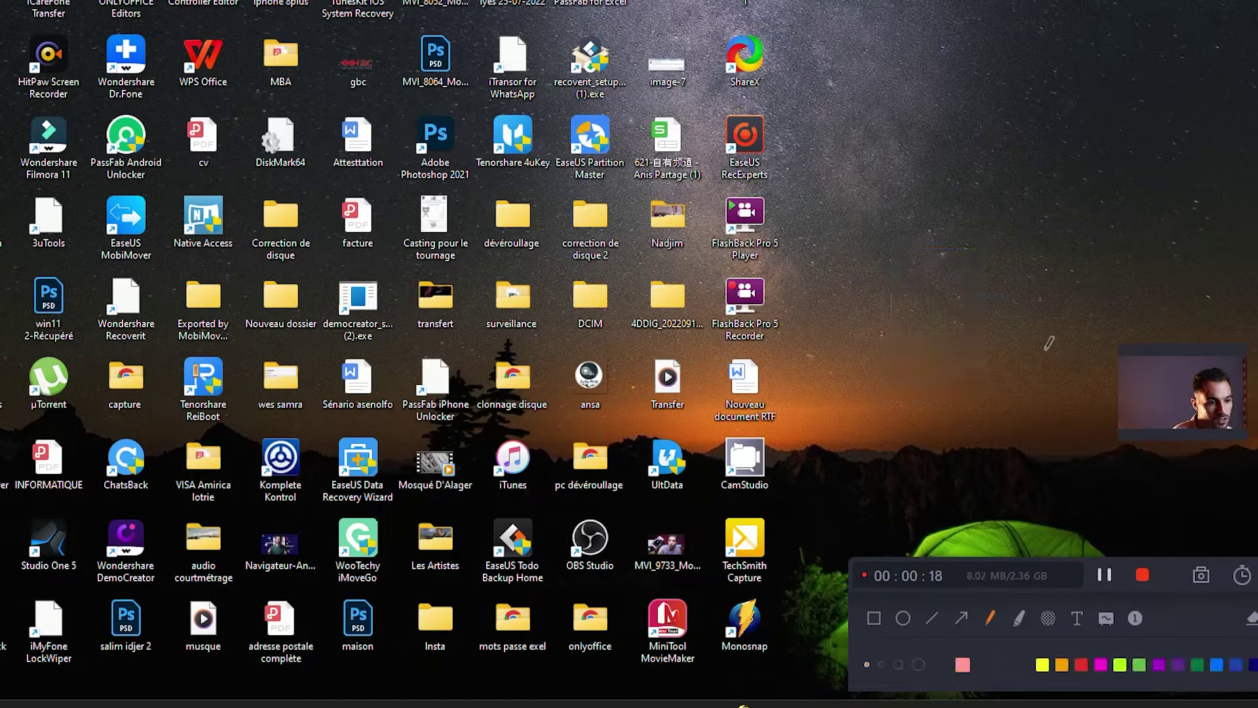
left_click(1062, 664)
mouse_move(974, 113)
left_mouse_down()
mouse_move(1032, 287)
mouse_move(916, 95)
left_mouse_up()
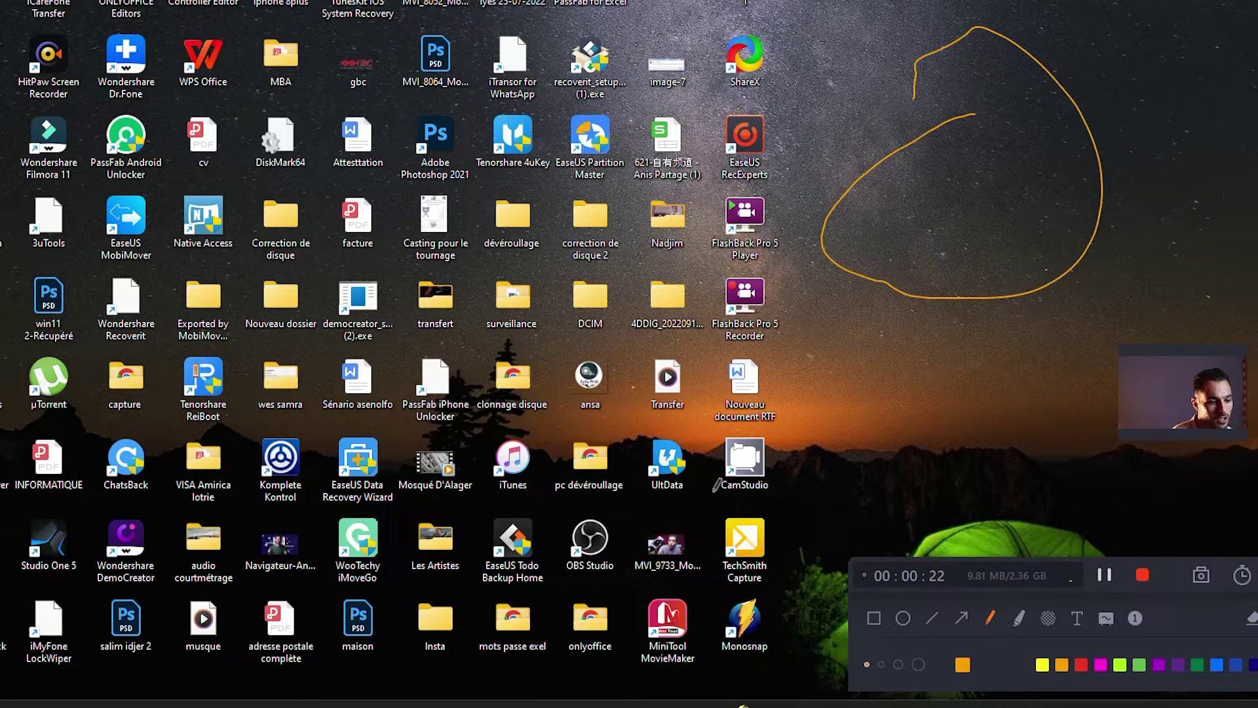
Open the whiteboard, sketch a freehand orange shape on it, and return to the desktop
left_click(1104, 622)
mouse_move(767, 124)
left_mouse_down()
mouse_move(870, 348)
mouse_move(794, 1)
left_mouse_up()
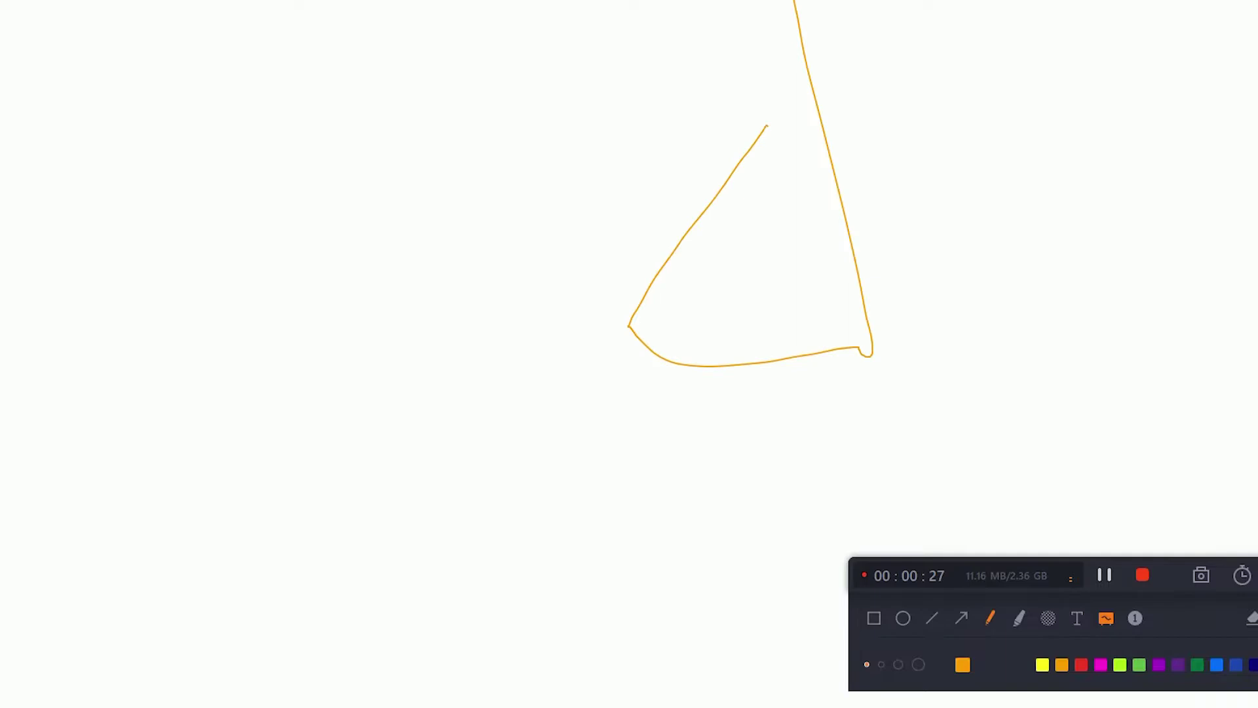
left_click(1106, 618)
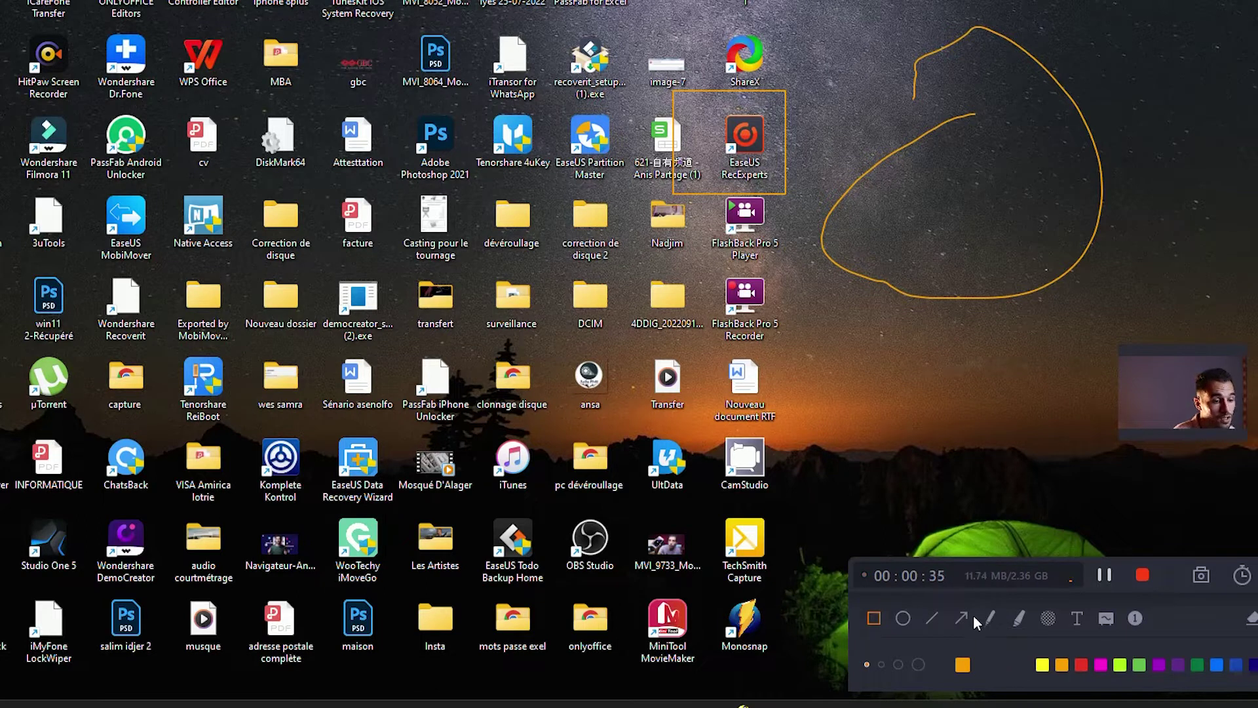
Add the text "ICI" just below the orange loop and draw an arrow from it up to the loop
left_click(1077, 621)
left_click(917, 322)
type("G")
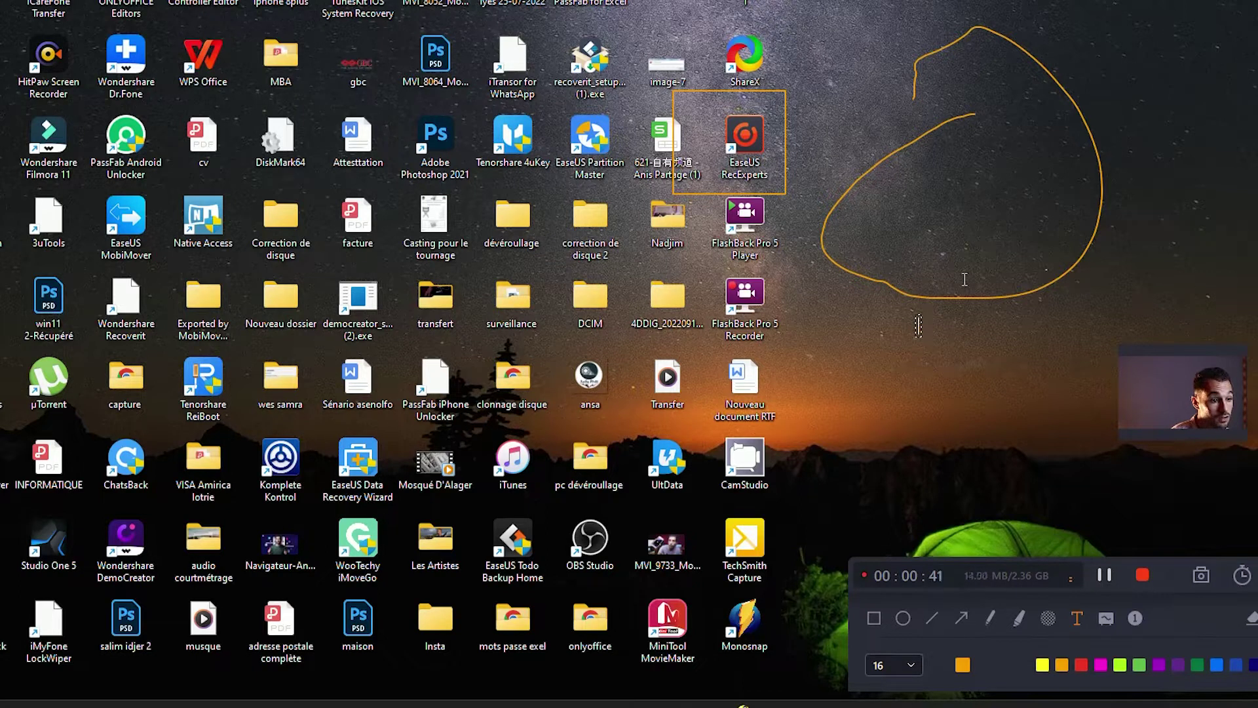
type("ICI")
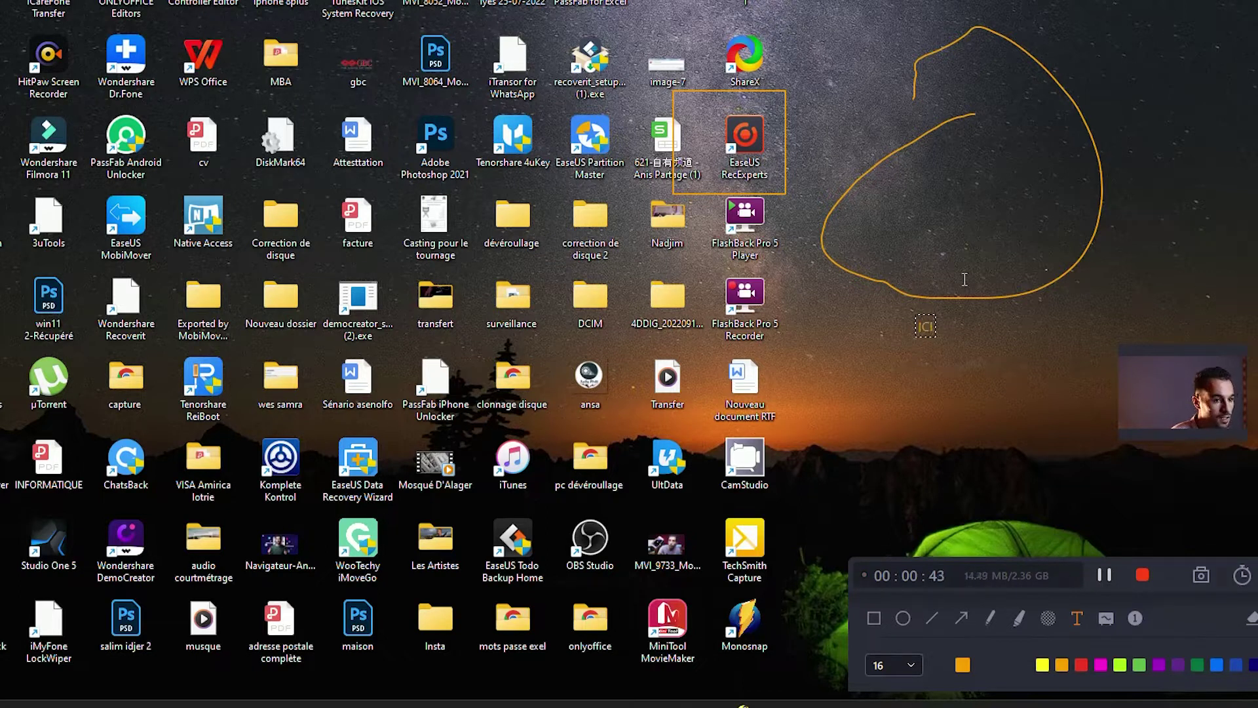
left_click(961, 618)
left_click_drag(937, 310, 961, 274)
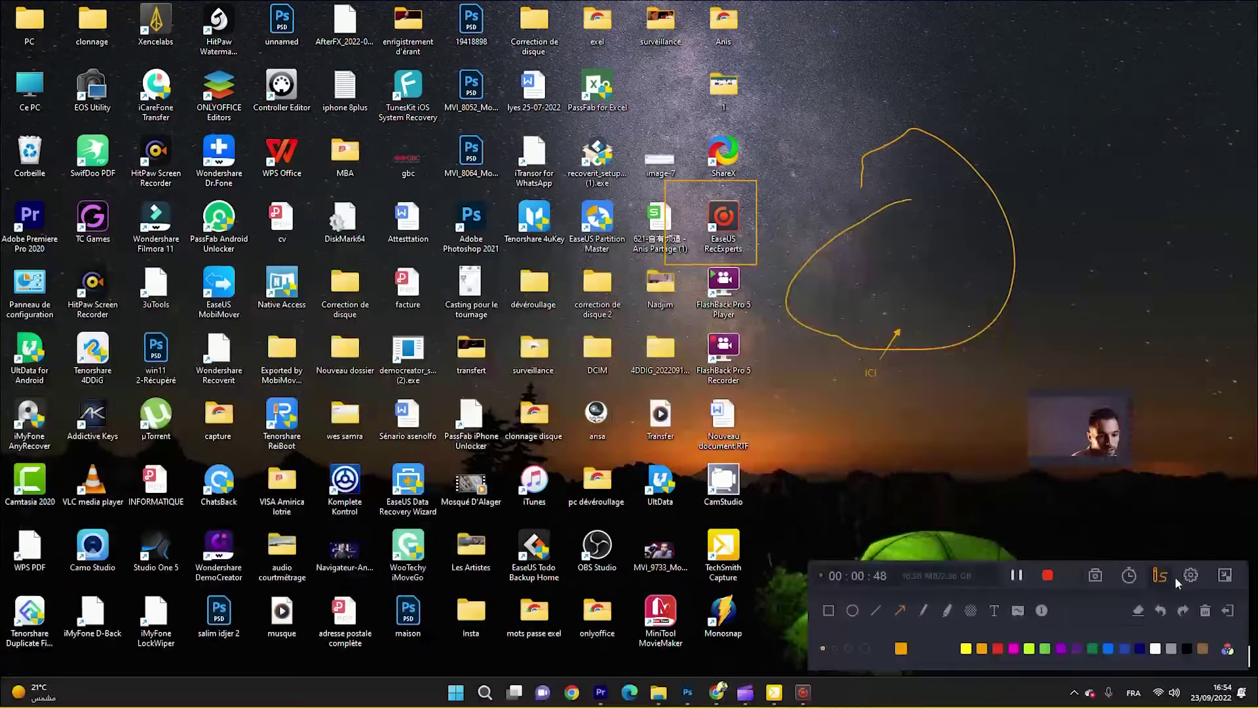
Stop the recording after checking its sound and webcam options, and briefly play back the recorded clip
left_click(1187, 577)
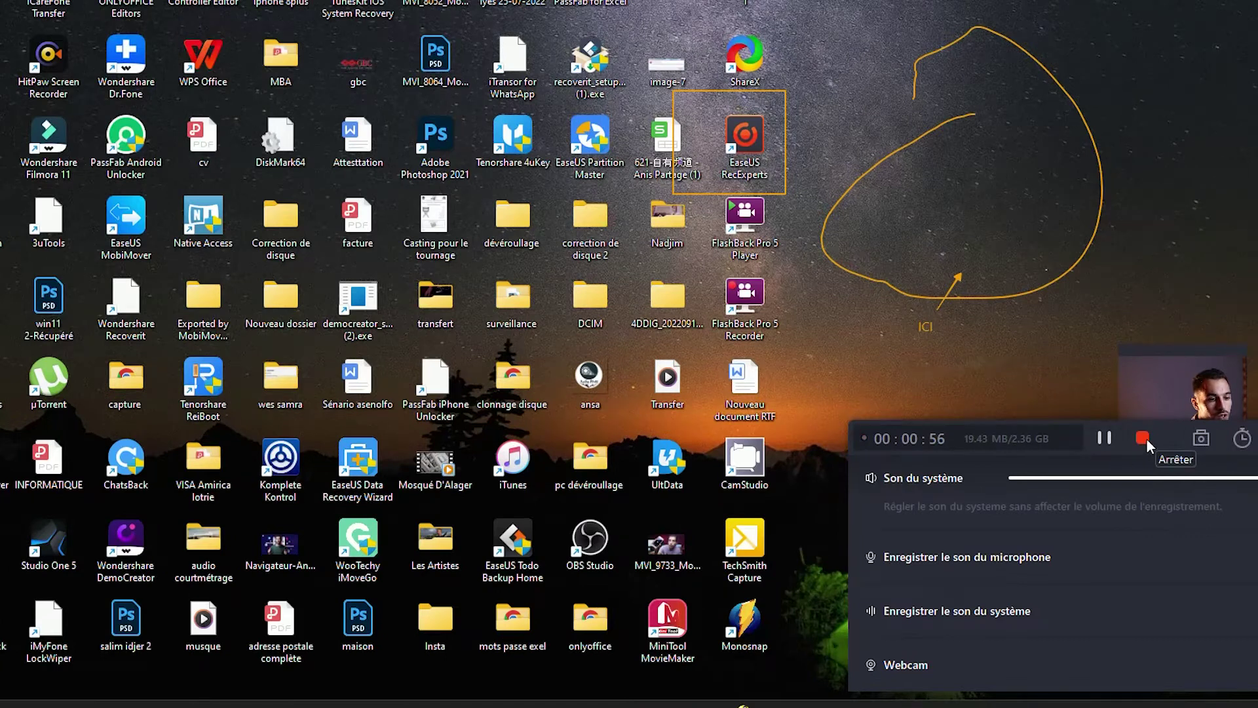
left_click(1144, 437)
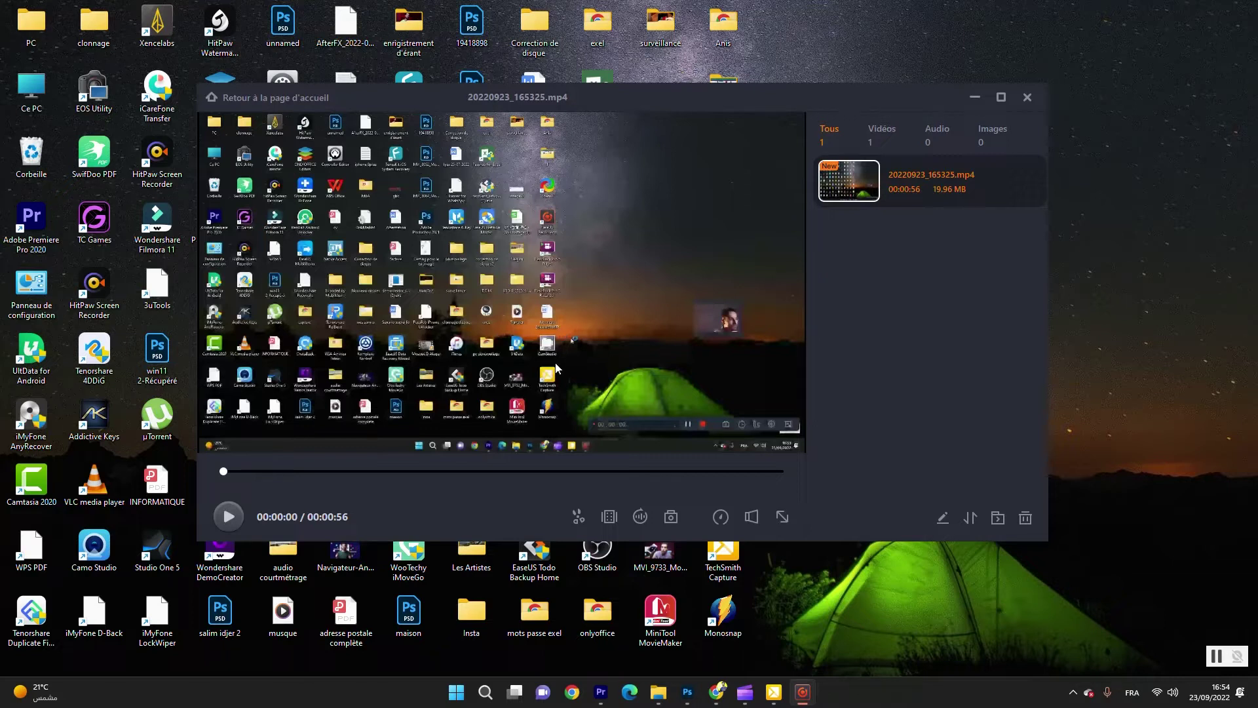
left_click(228, 516)
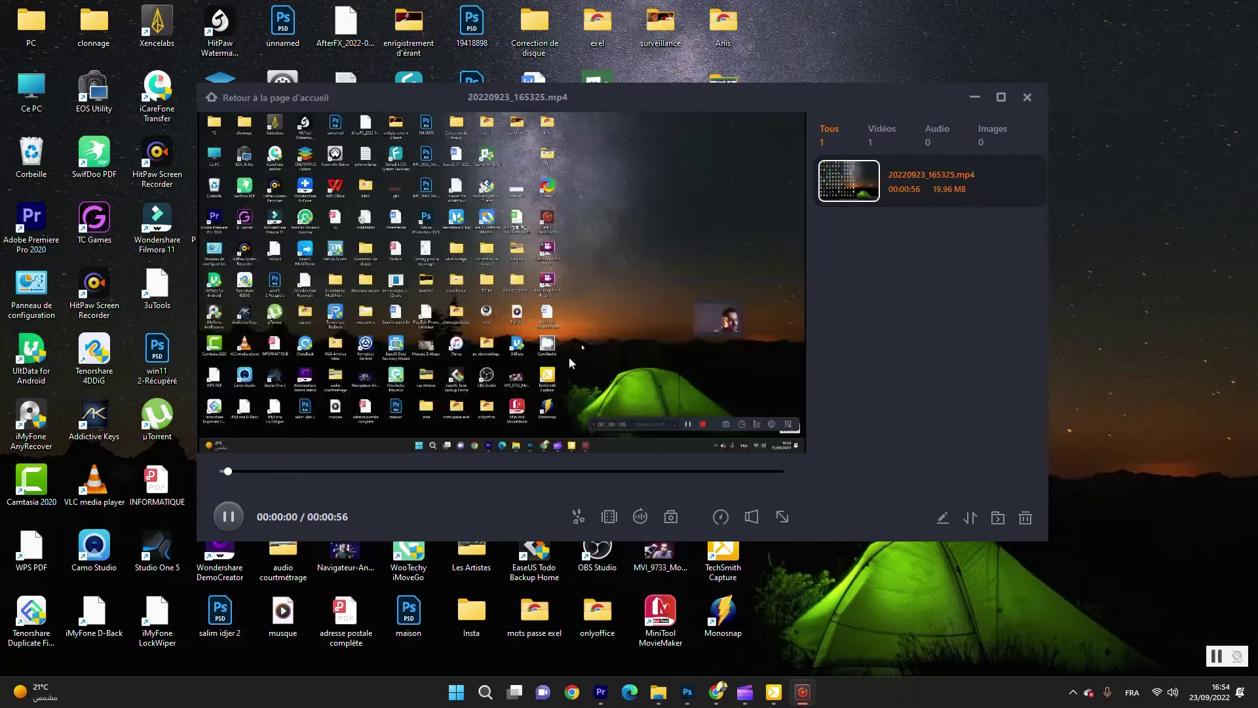
left_click(228, 516)
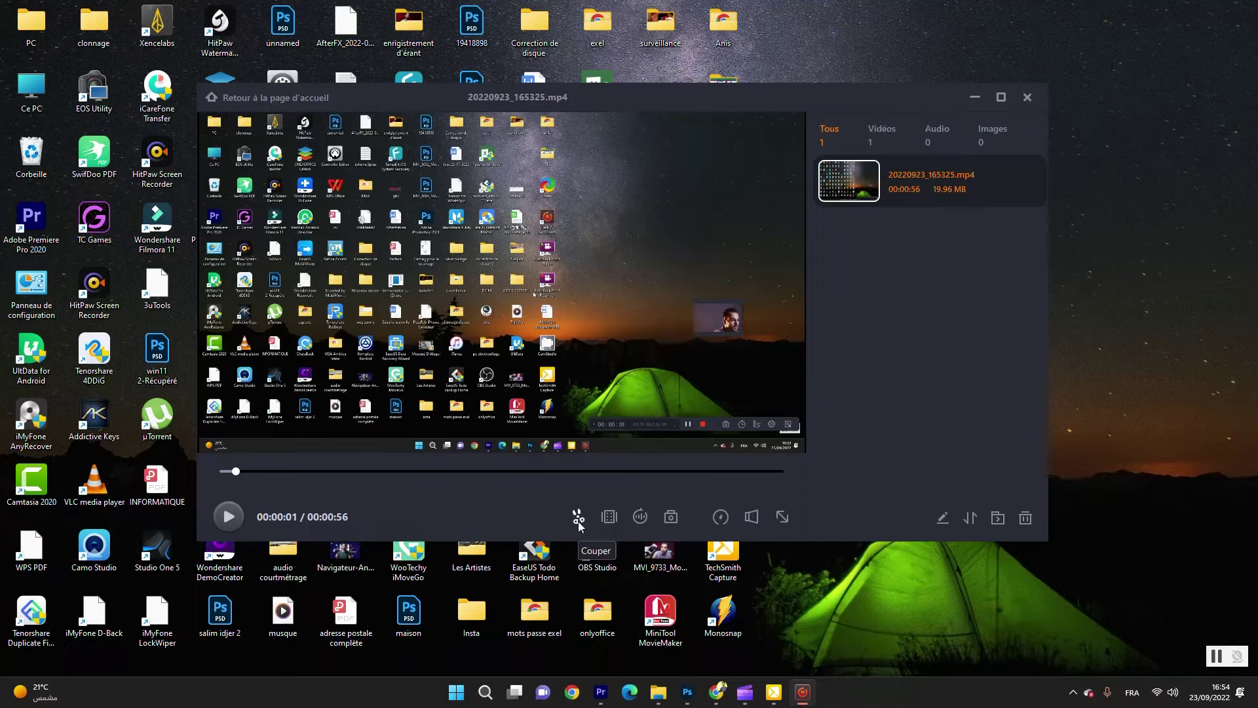
Try trimming the clip's start to 00:00:03 and look at its opening and closing title options
left_click(578, 518)
left_click(254, 480)
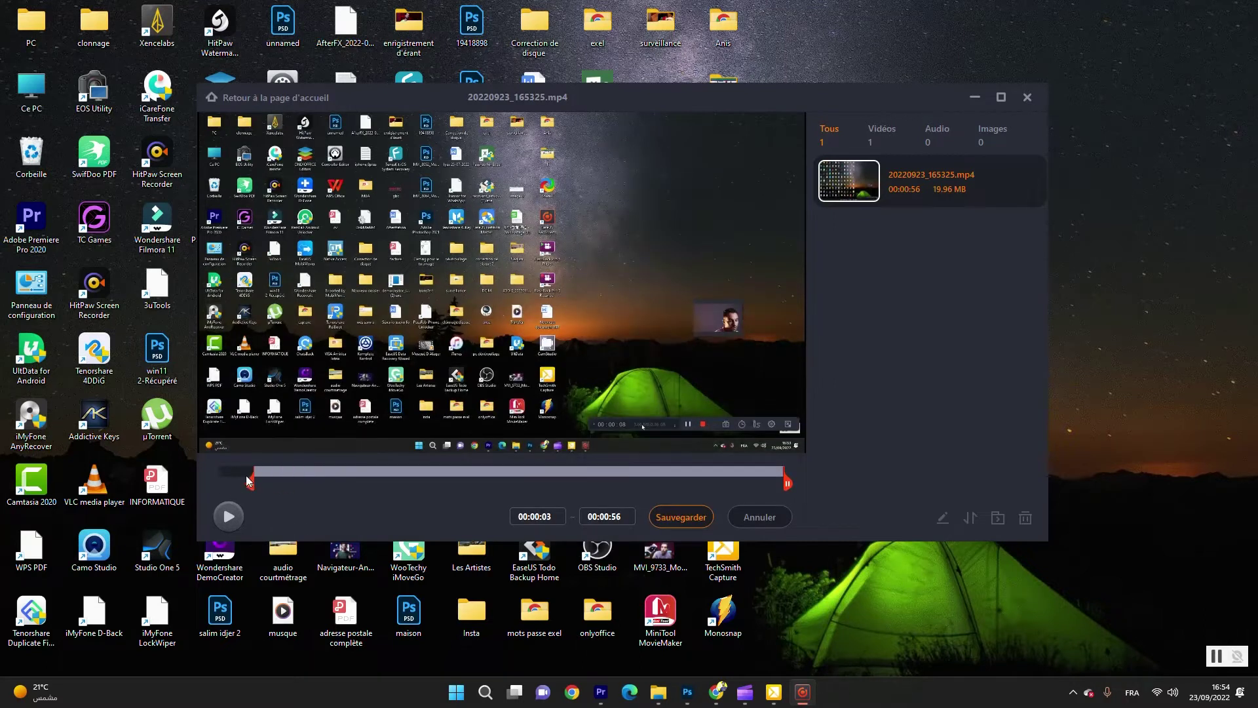
left_click(760, 517)
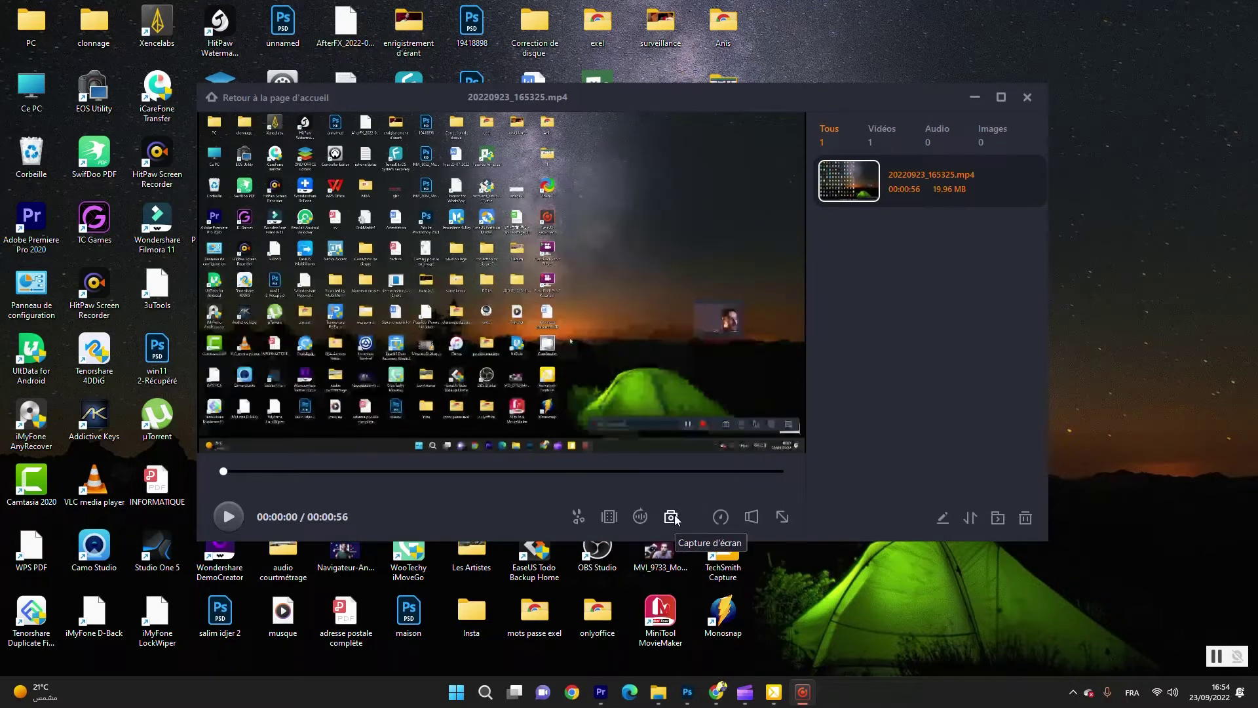
left_click(624, 518)
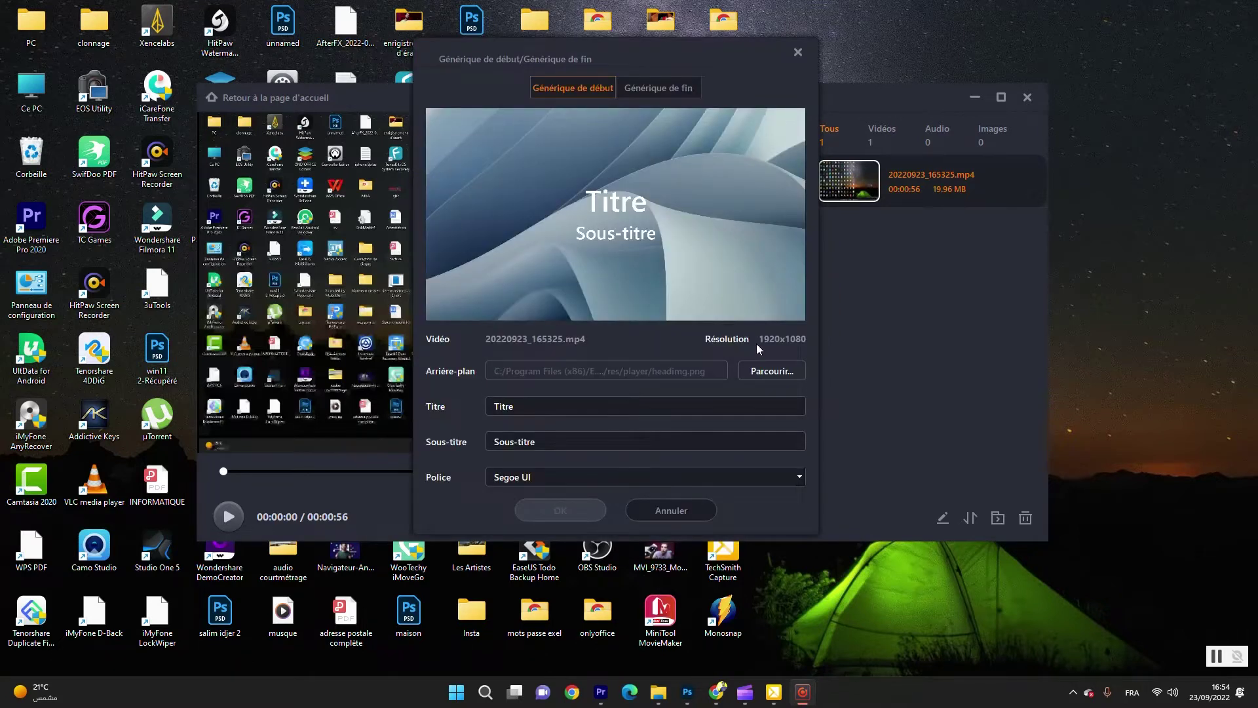
left_click(796, 52)
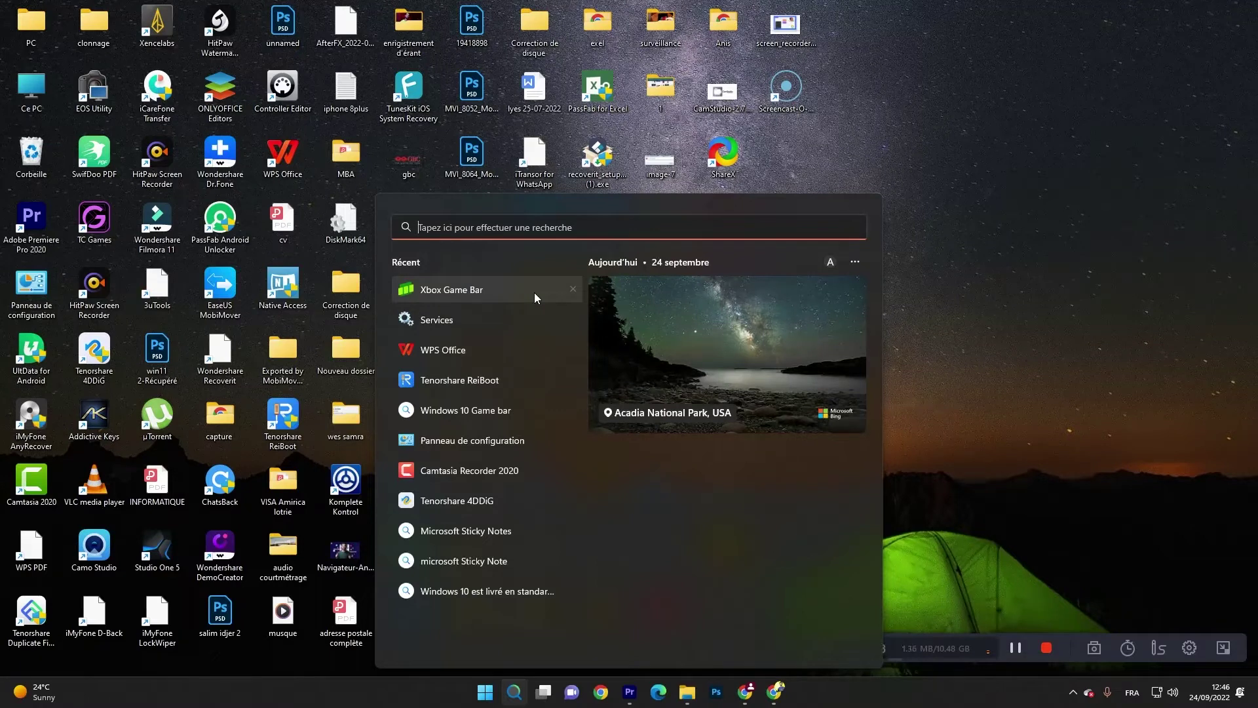
Switch to Xbox Game Bar and take a screenshot with its capture widget
left_click(470, 286)
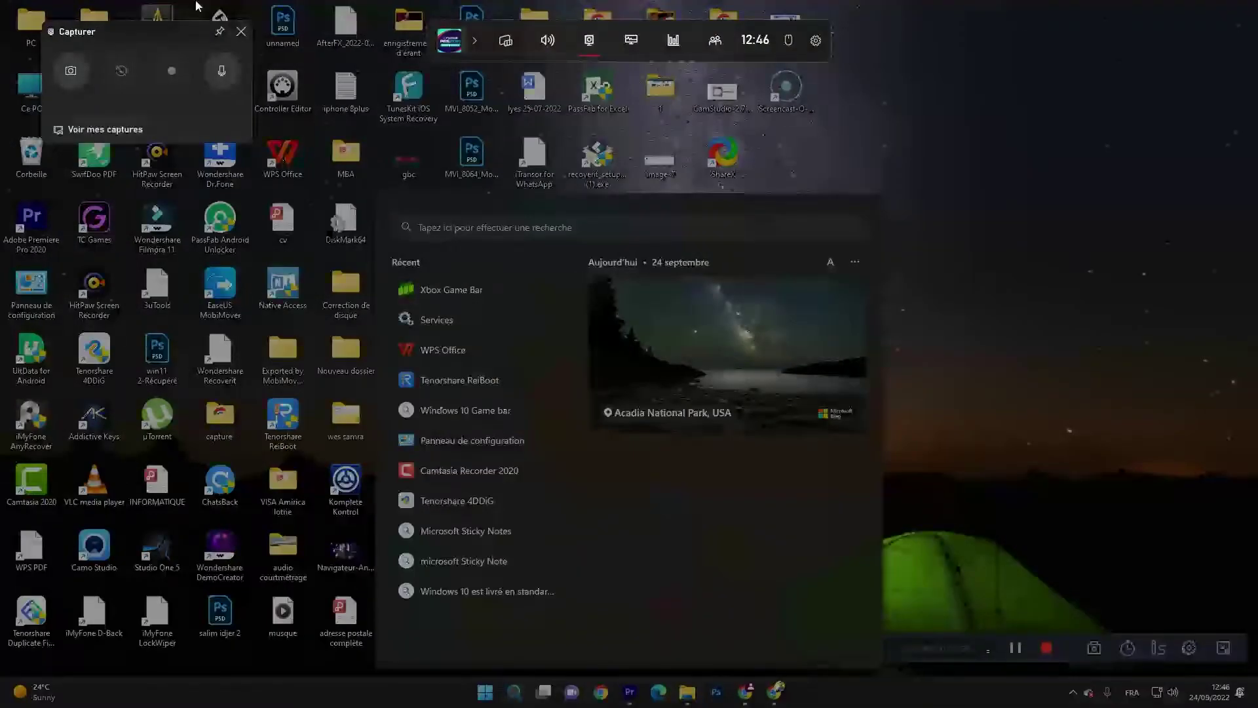
left_click(71, 71)
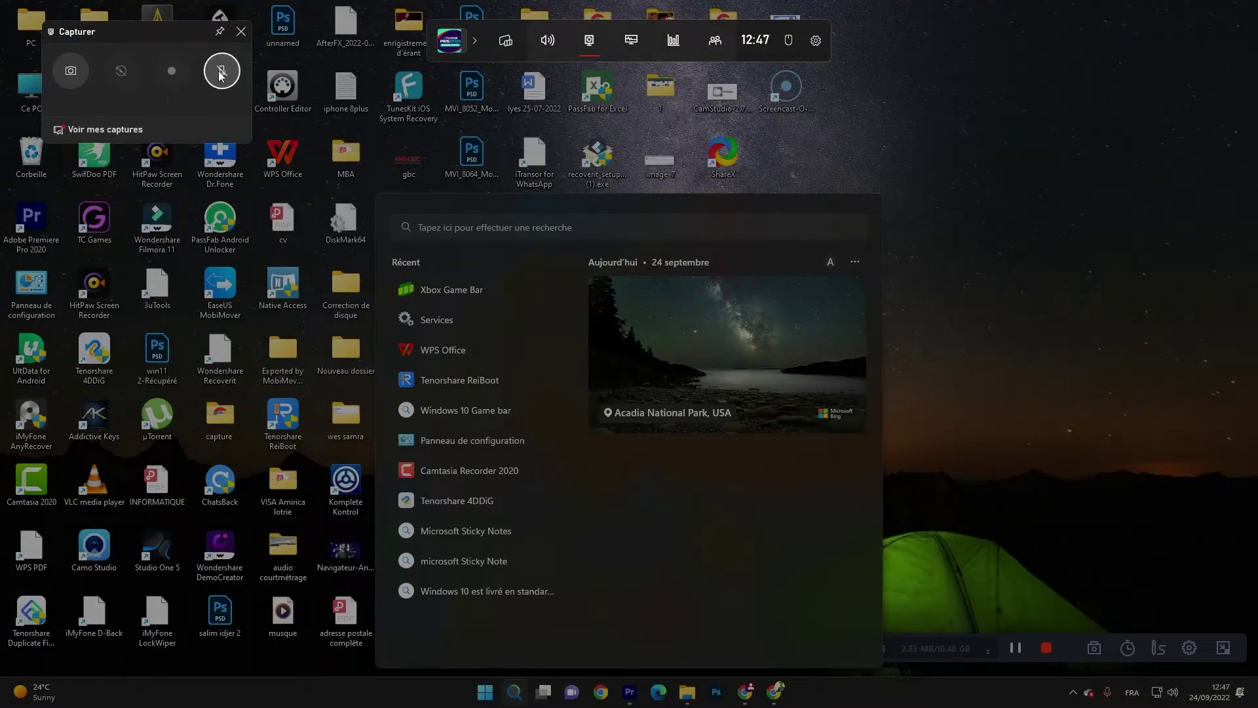
Try to start a screen recording of the desktop and show the performance widget
left_click(168, 76)
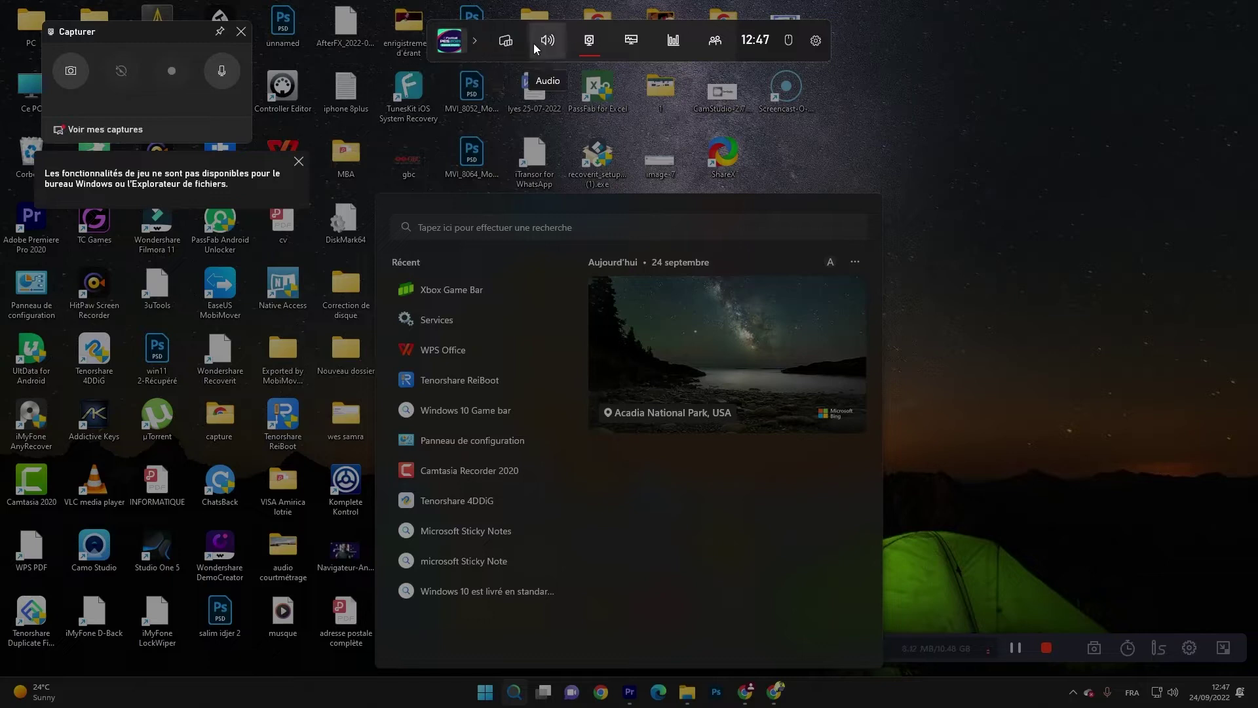
left_click(632, 39)
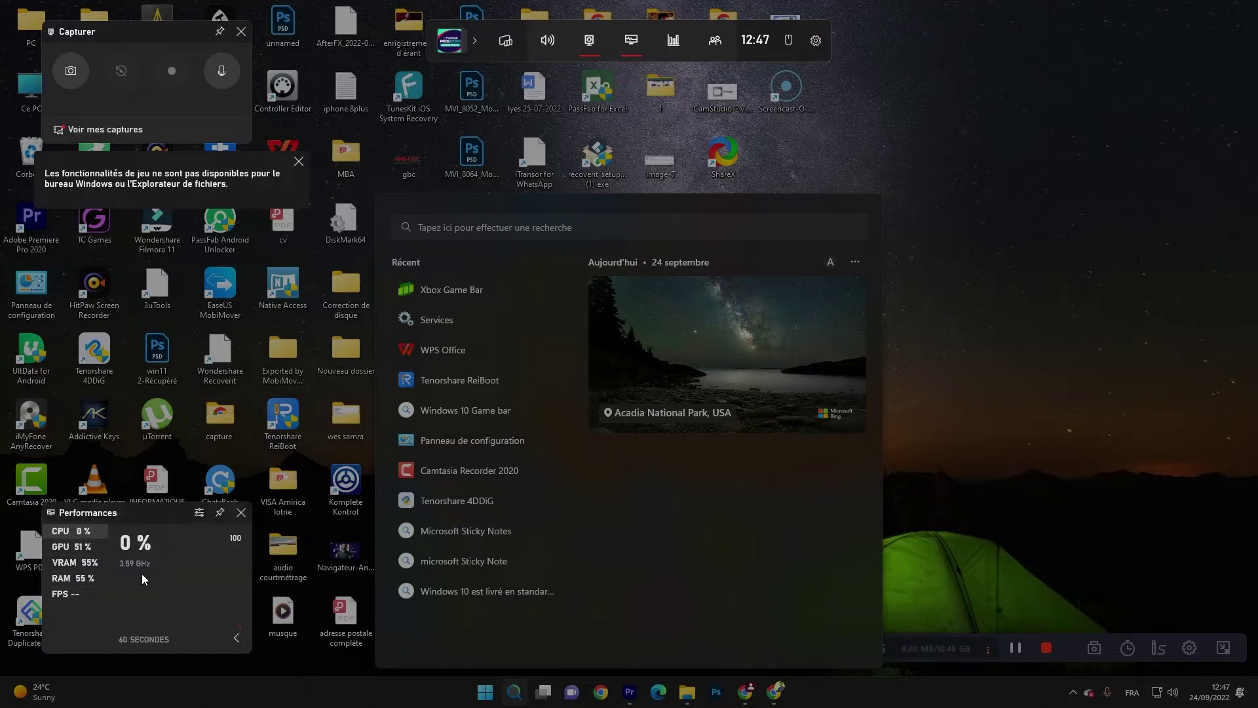
Look through the available Game Bar widgets, show the resources and audio widgets, and view the audio voice settings
left_click(515, 43)
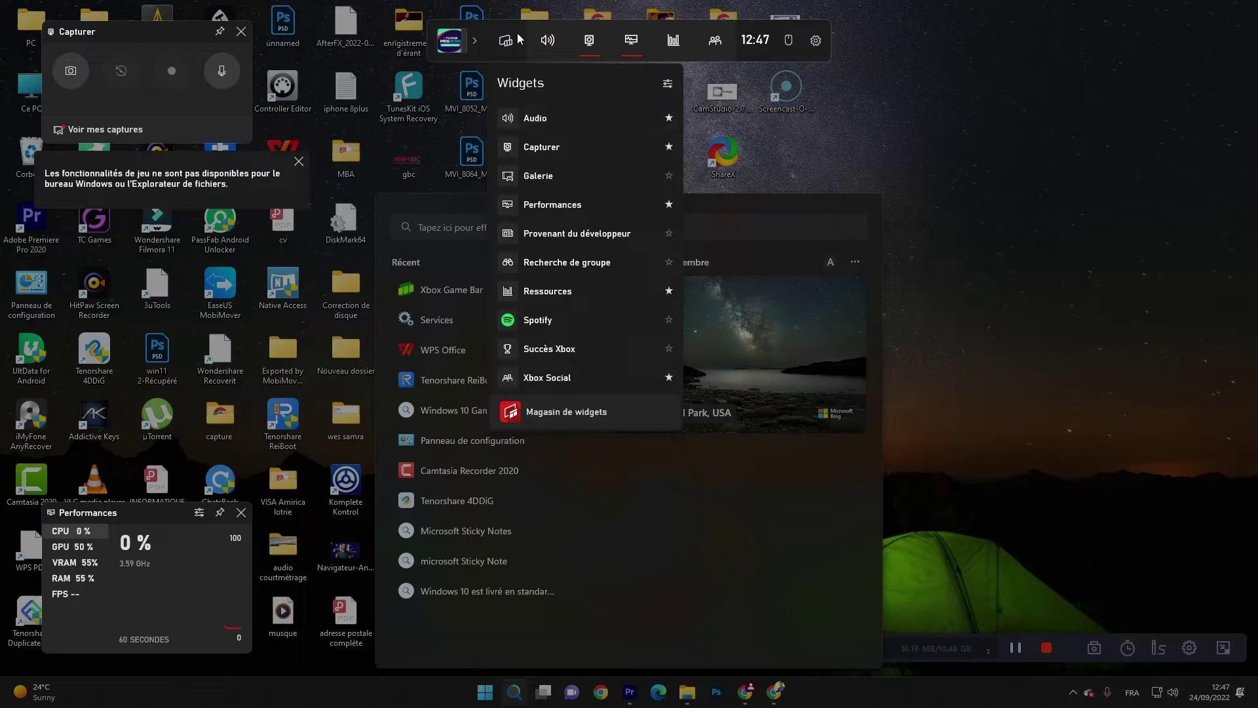
left_click(672, 41)
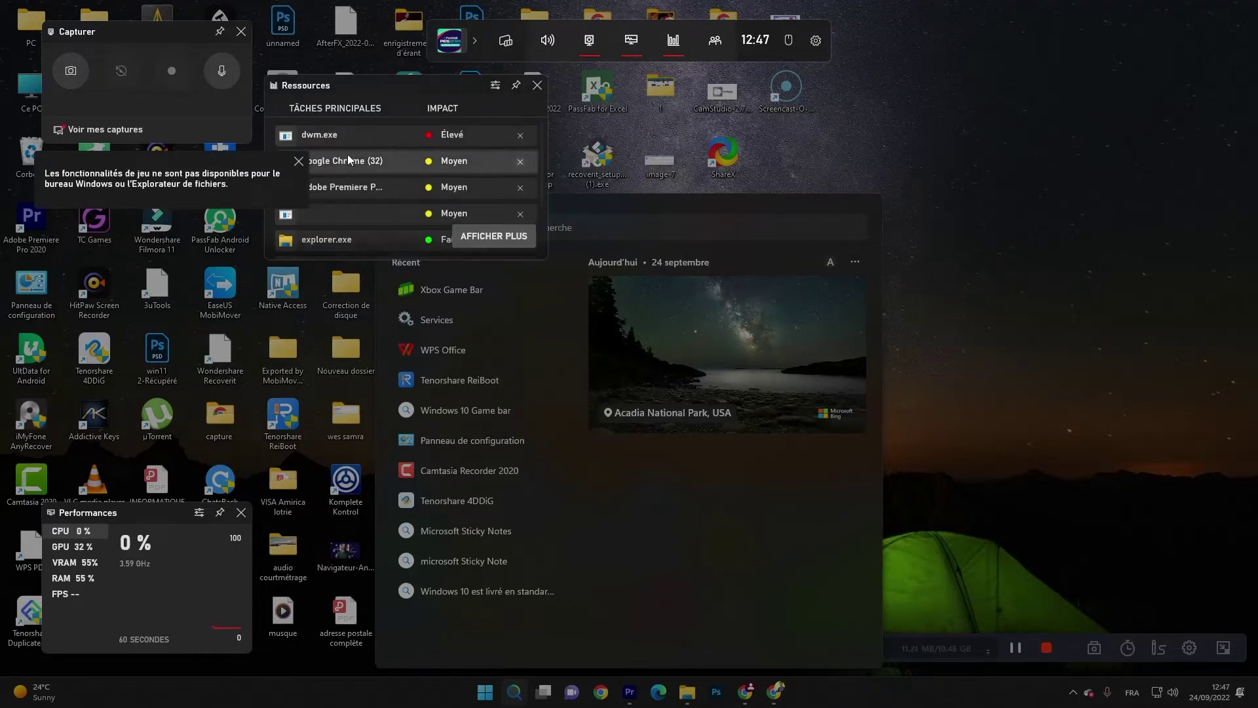
left_click(549, 43)
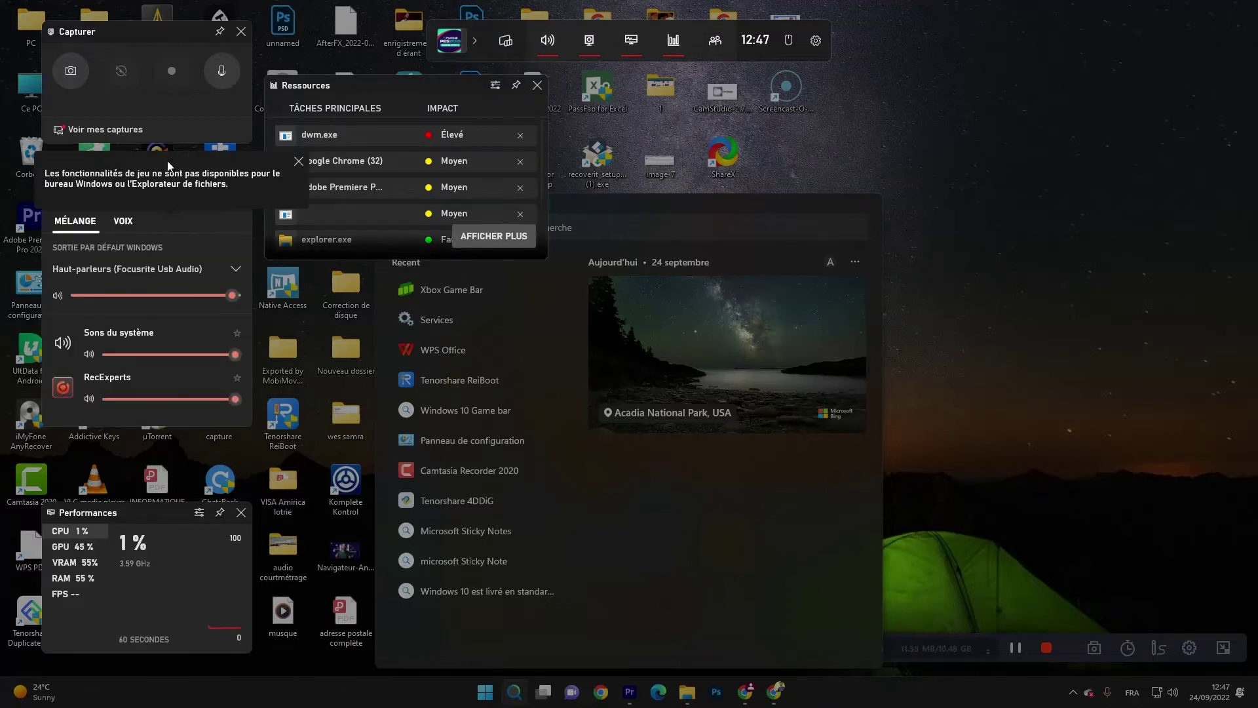
left_click(119, 223)
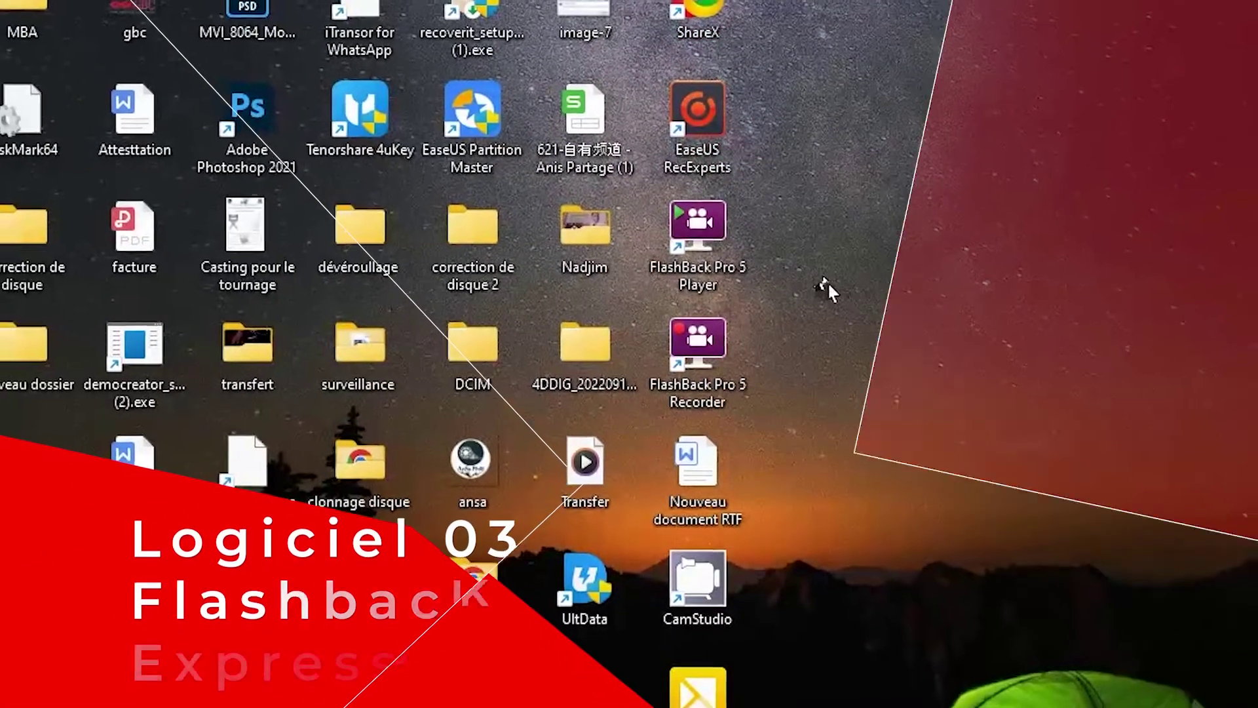
Switch to FlashBack Pro 5 Player, continue with the trial version, and open its screen recorder
double_click(707, 229)
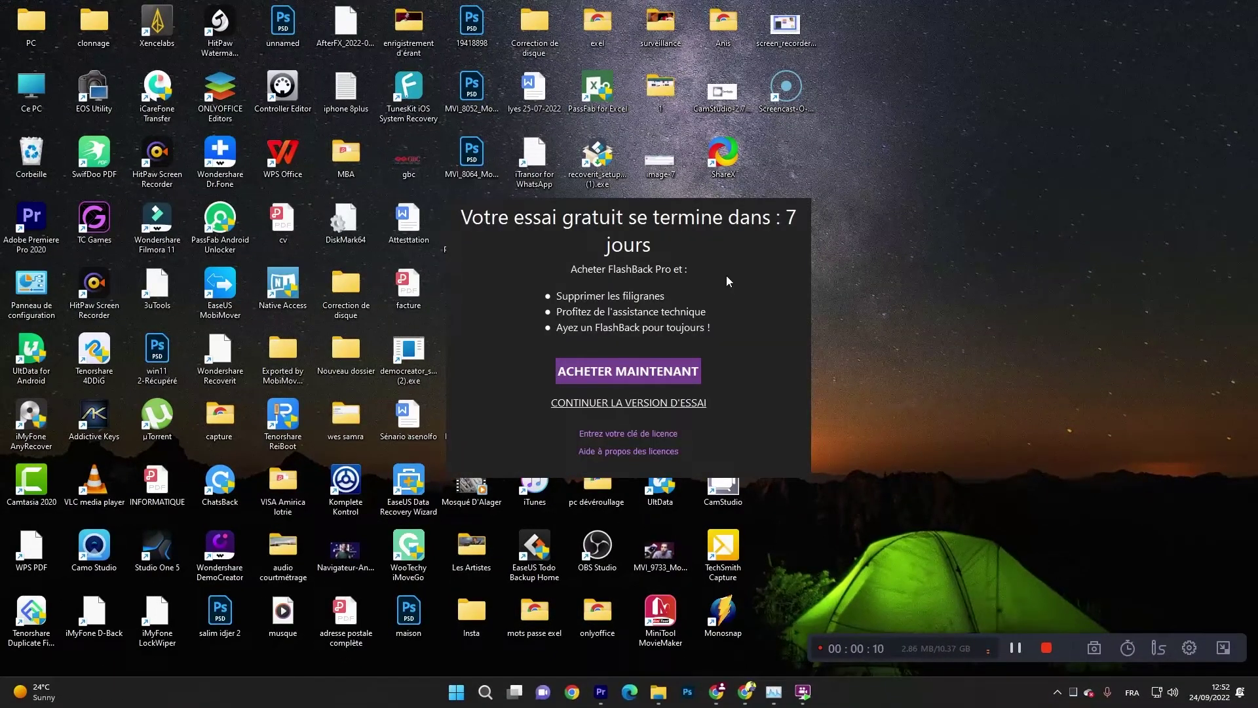
left_click(603, 401)
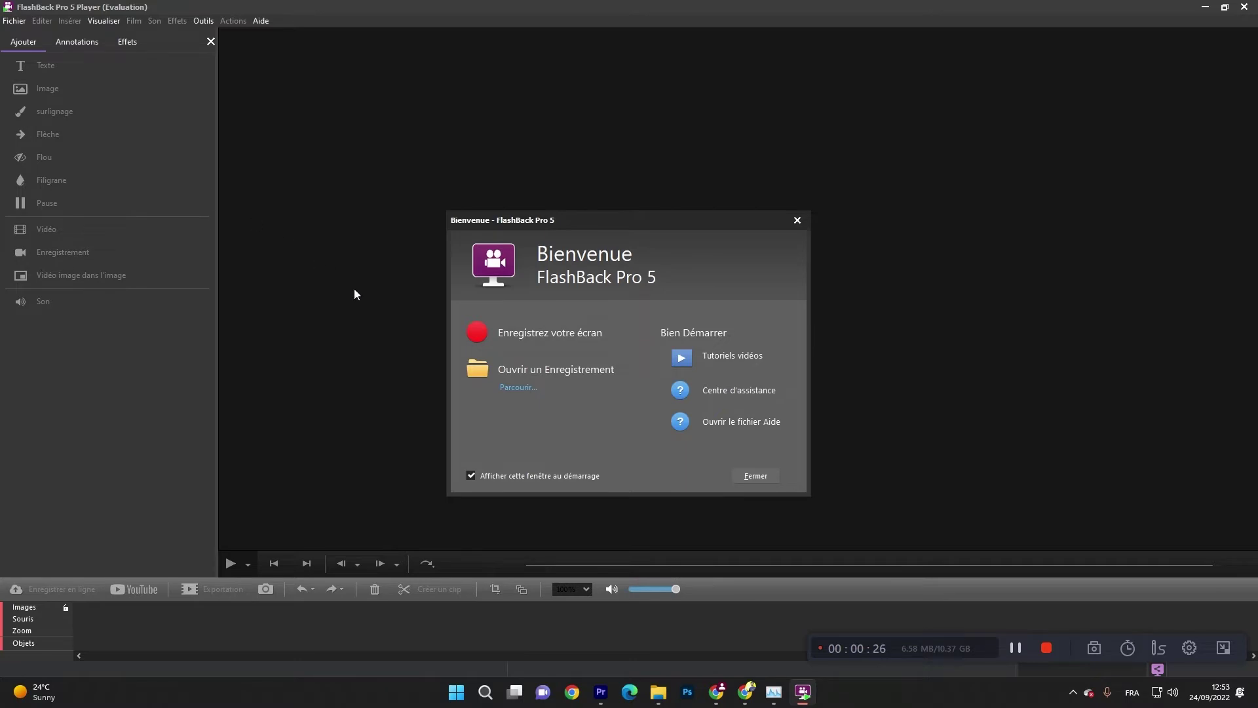
left_click(514, 339)
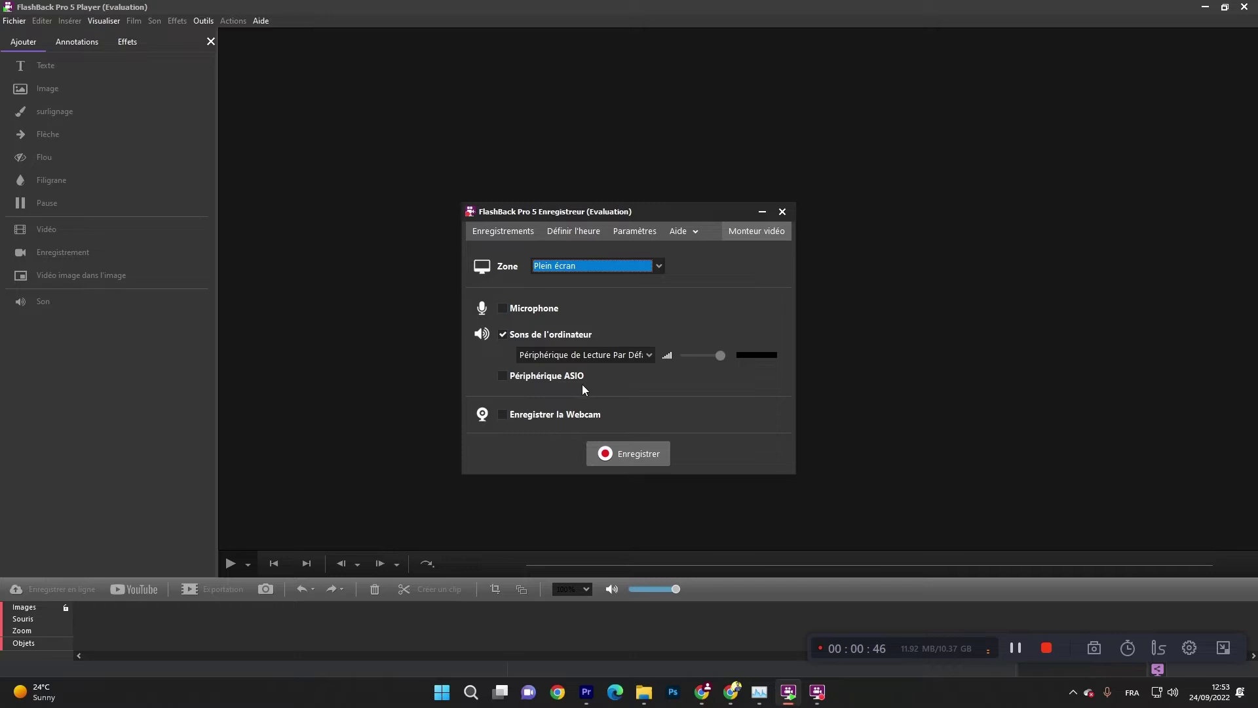
Check the webcam recording option, leave it off, and record a short full-screen clip with computer sound
left_click(505, 412)
left_click(505, 411)
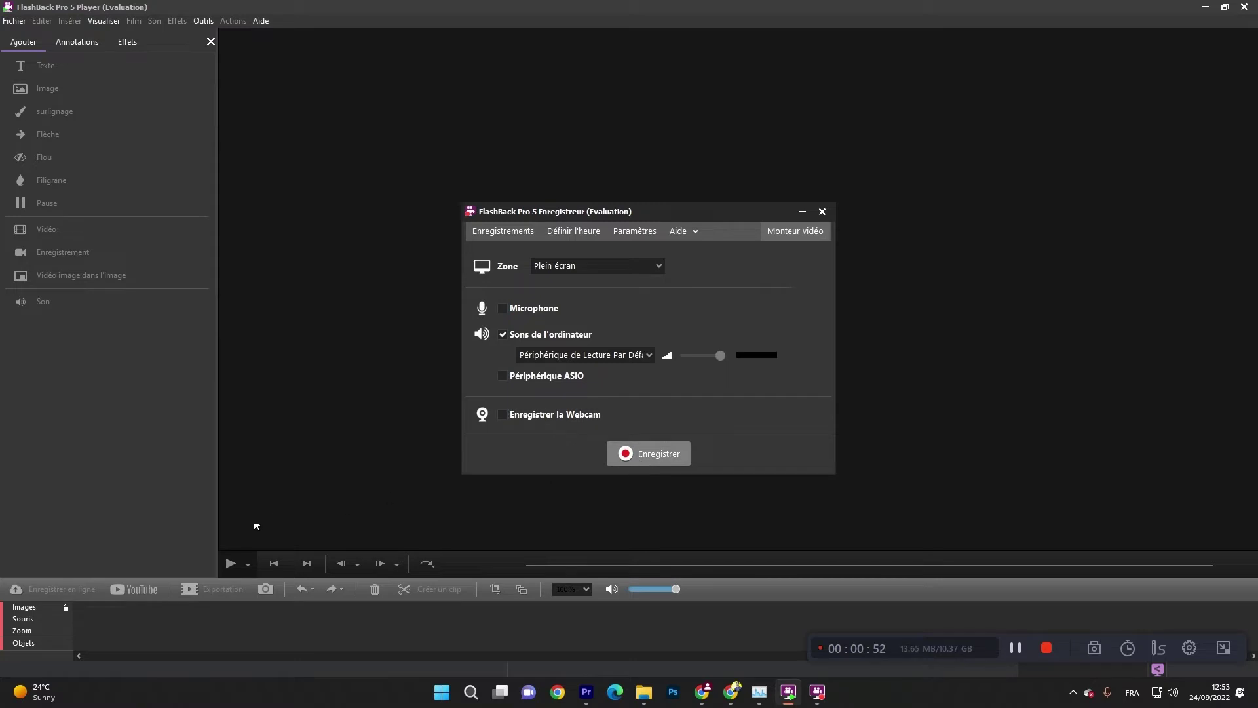
left_click(636, 453)
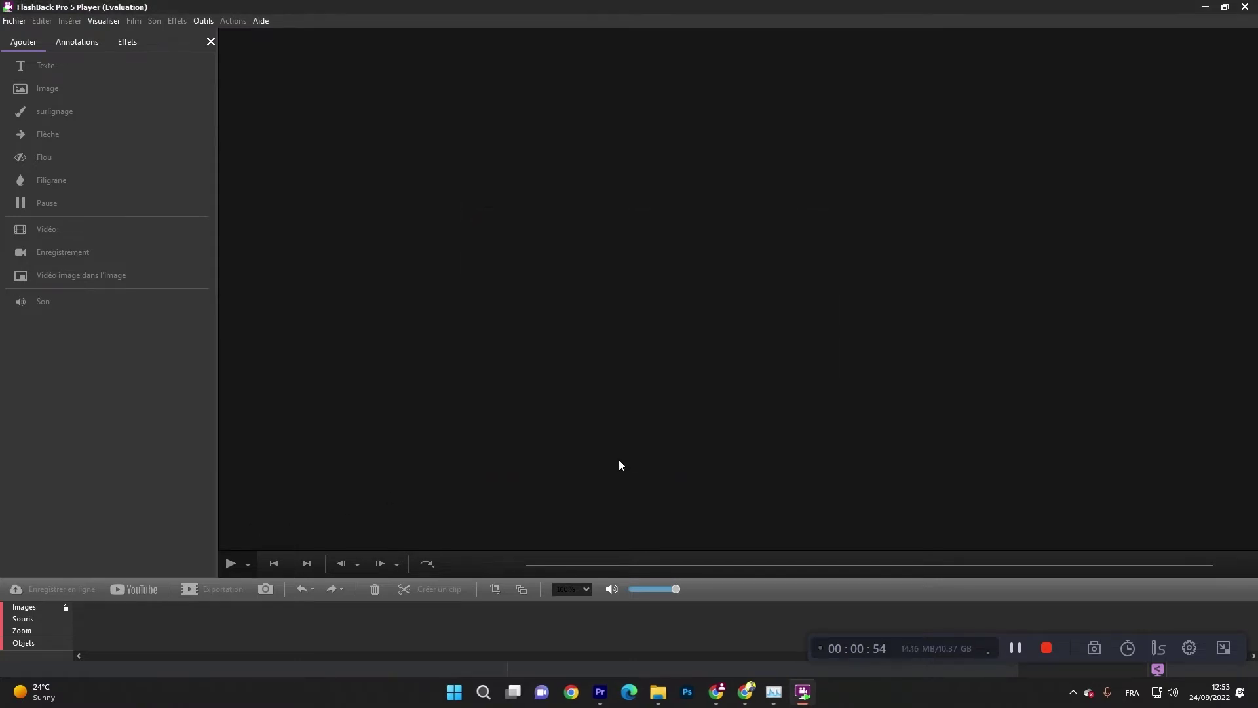
left_click(548, 240)
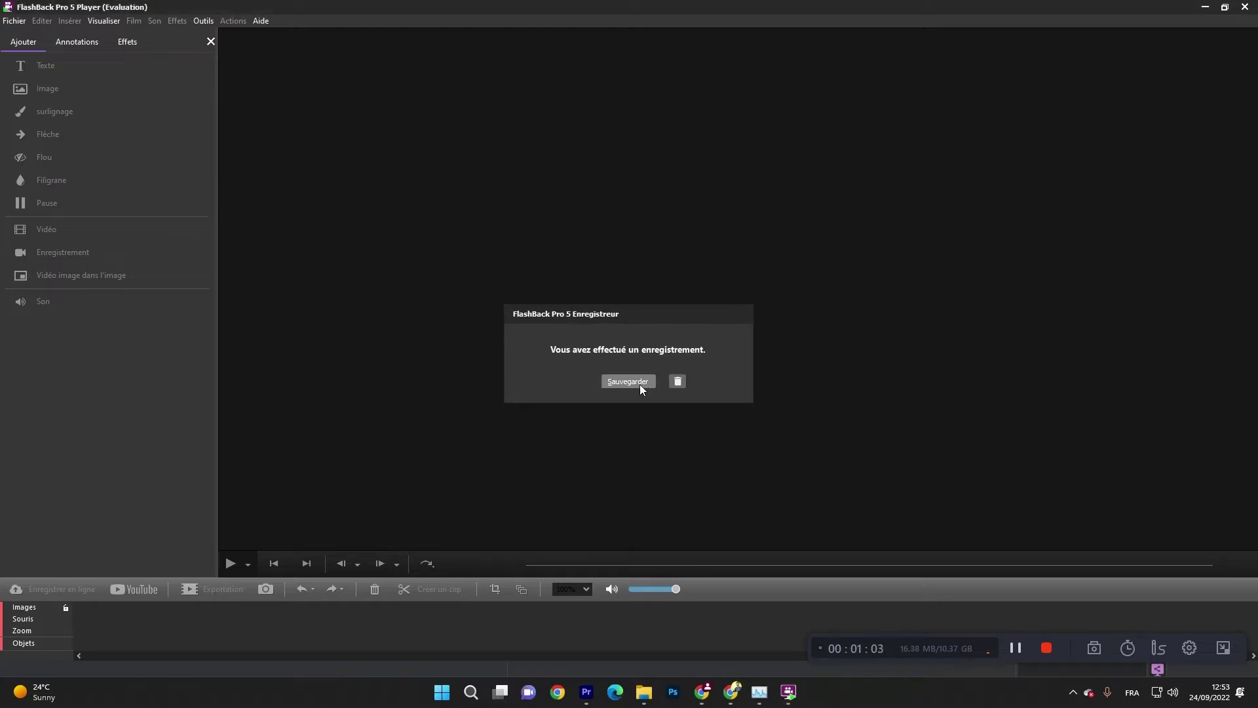
Save the recording as Untitled1 in the FlashBack Movies folder and open it for playback
left_click(639, 384)
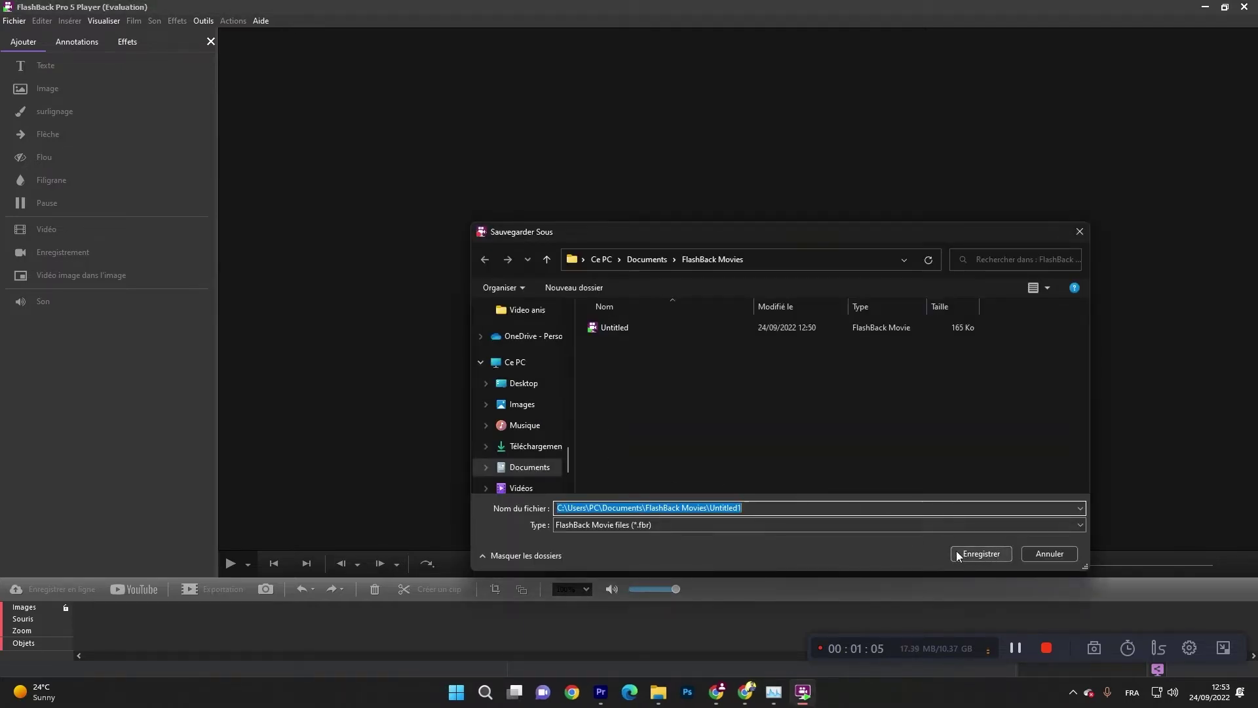
left_click(982, 554)
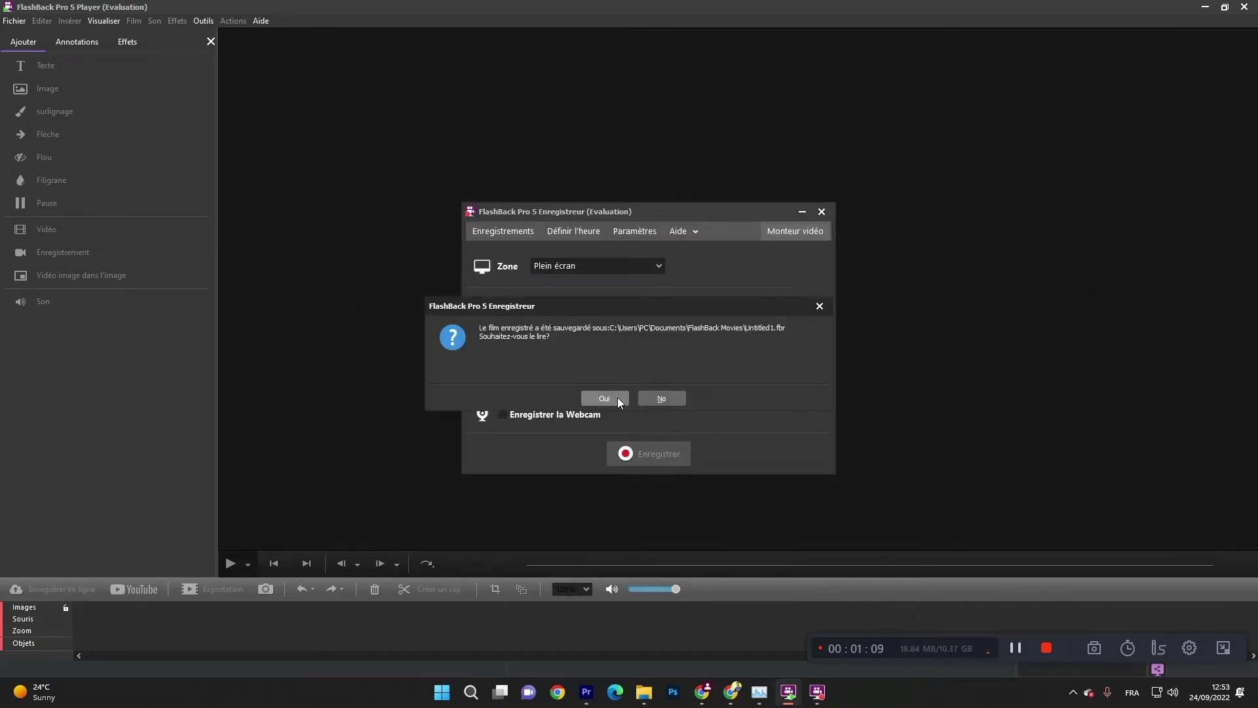
left_click(606, 399)
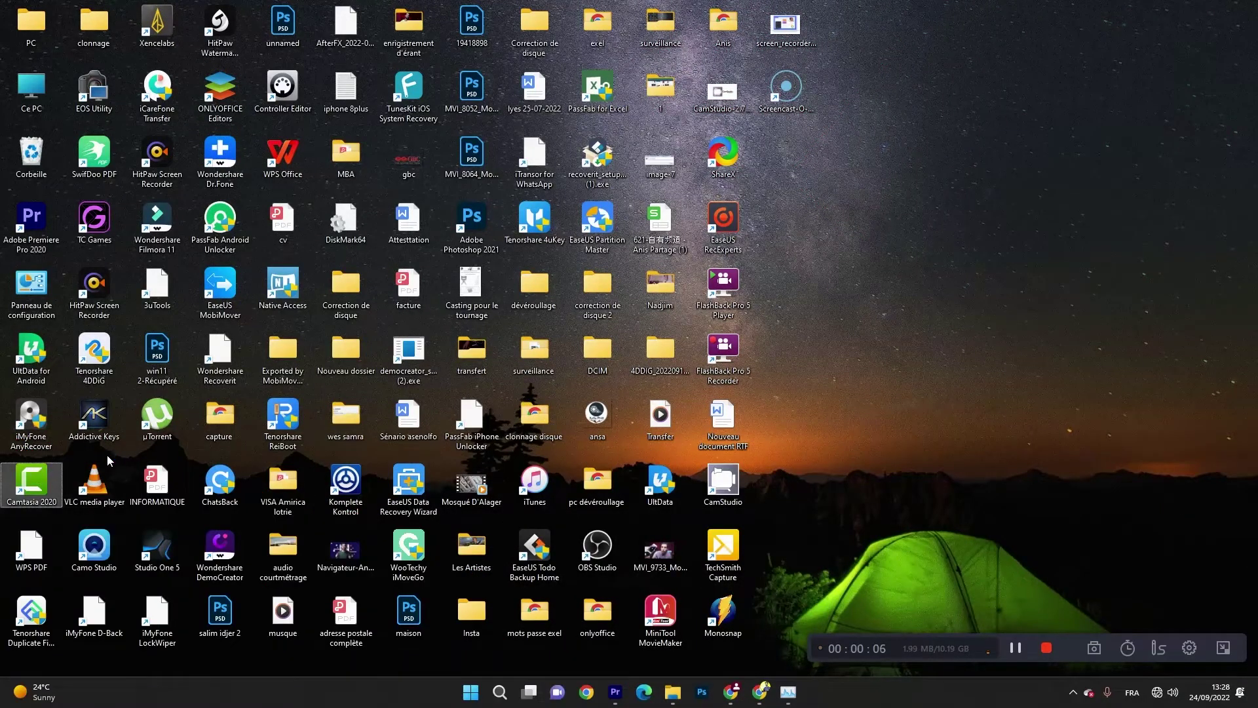
Switch to CamStudio, make a short screen recording, and close the AVI save dialog without saving
double_click(27, 477)
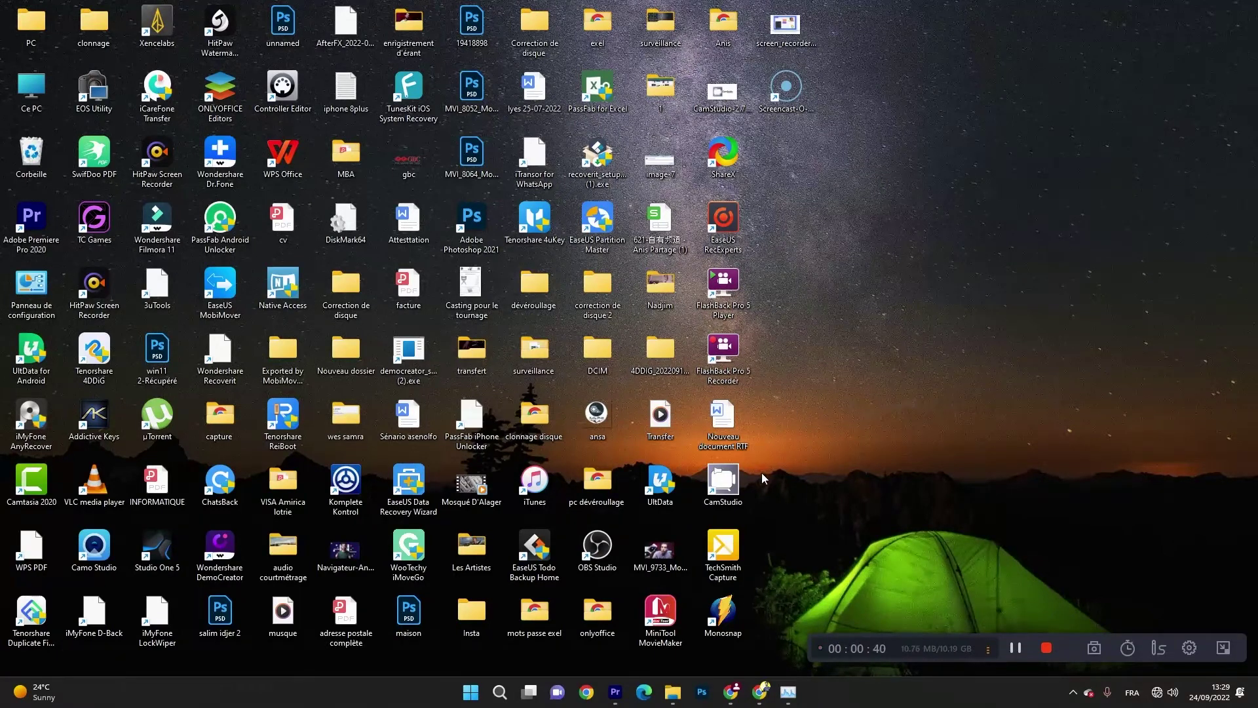
double_click(750, 478)
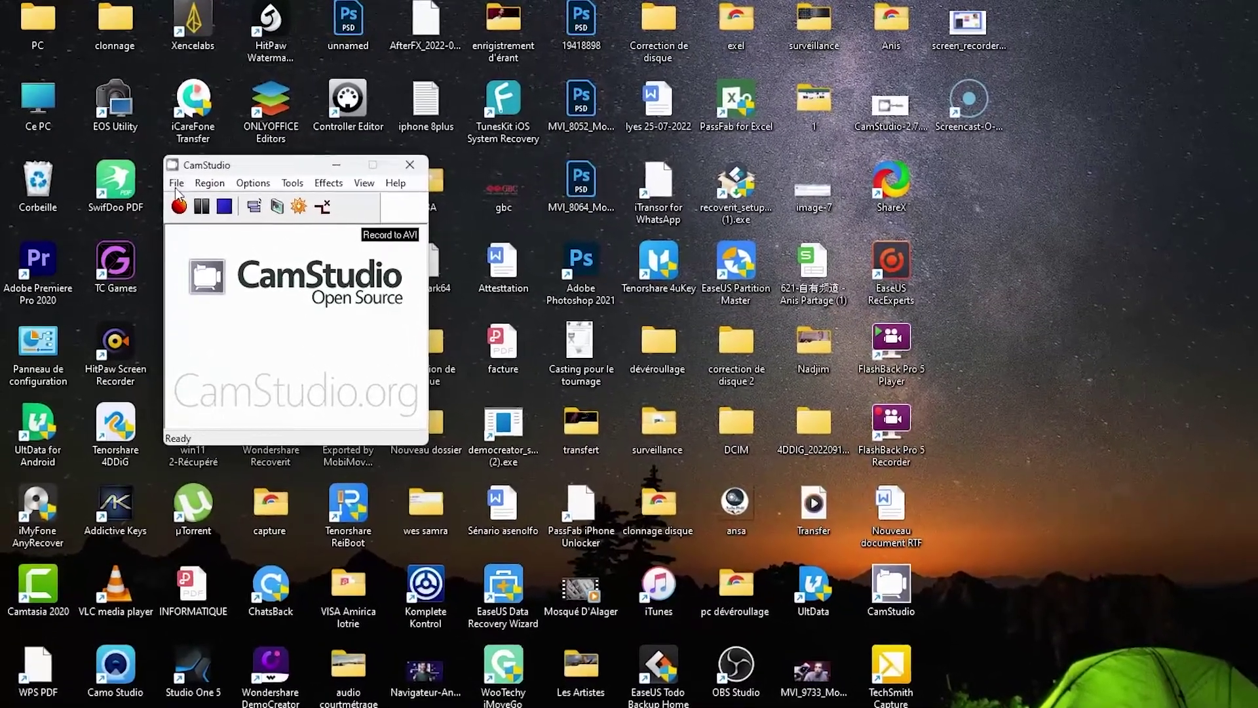
left_click(185, 210)
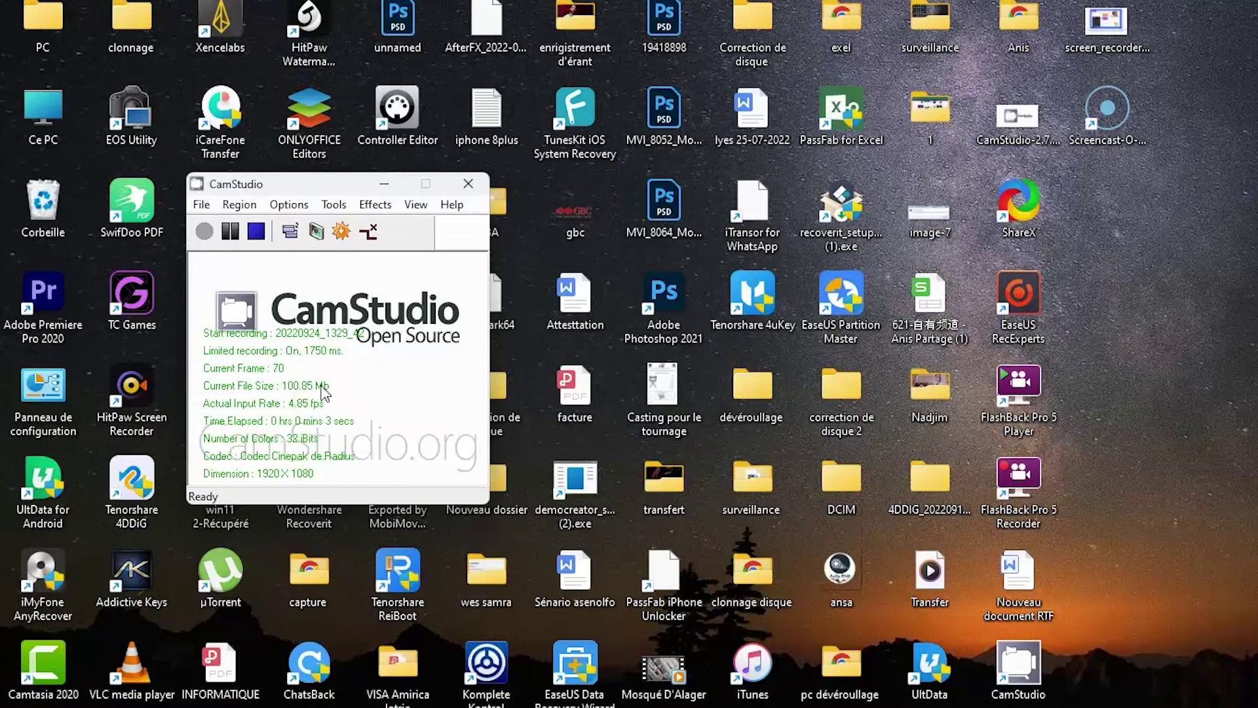
left_click(256, 230)
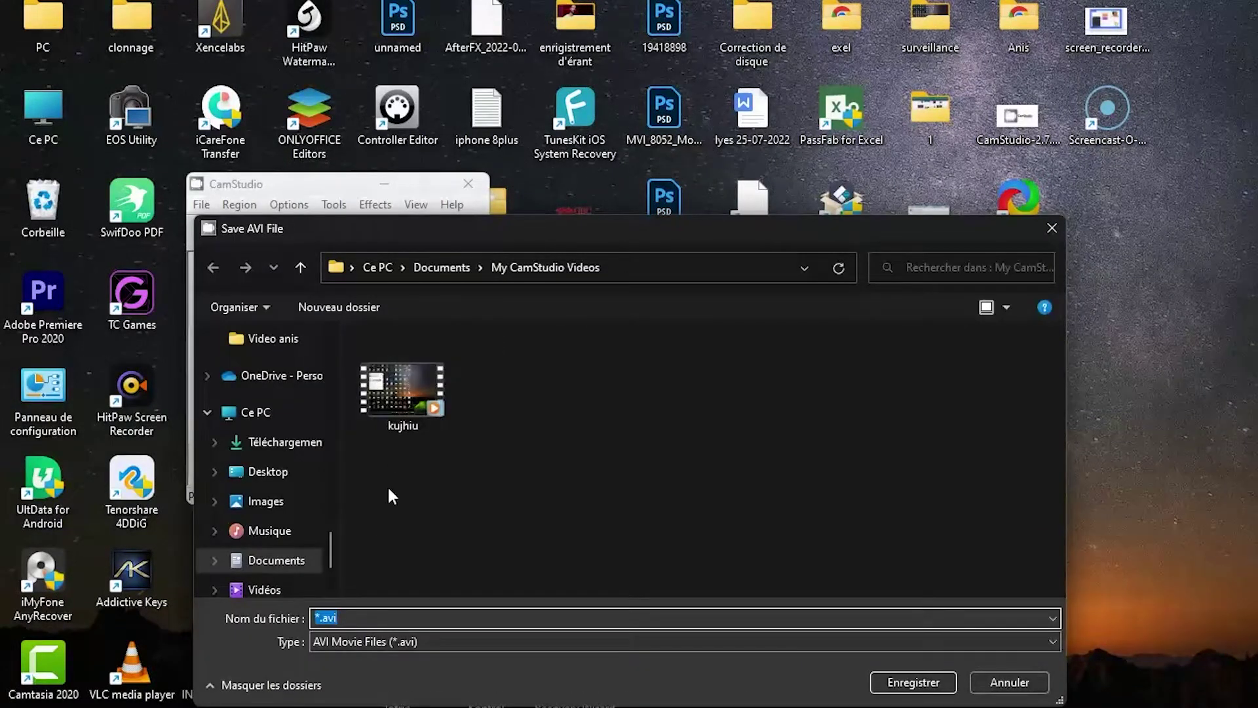
left_click(1049, 231)
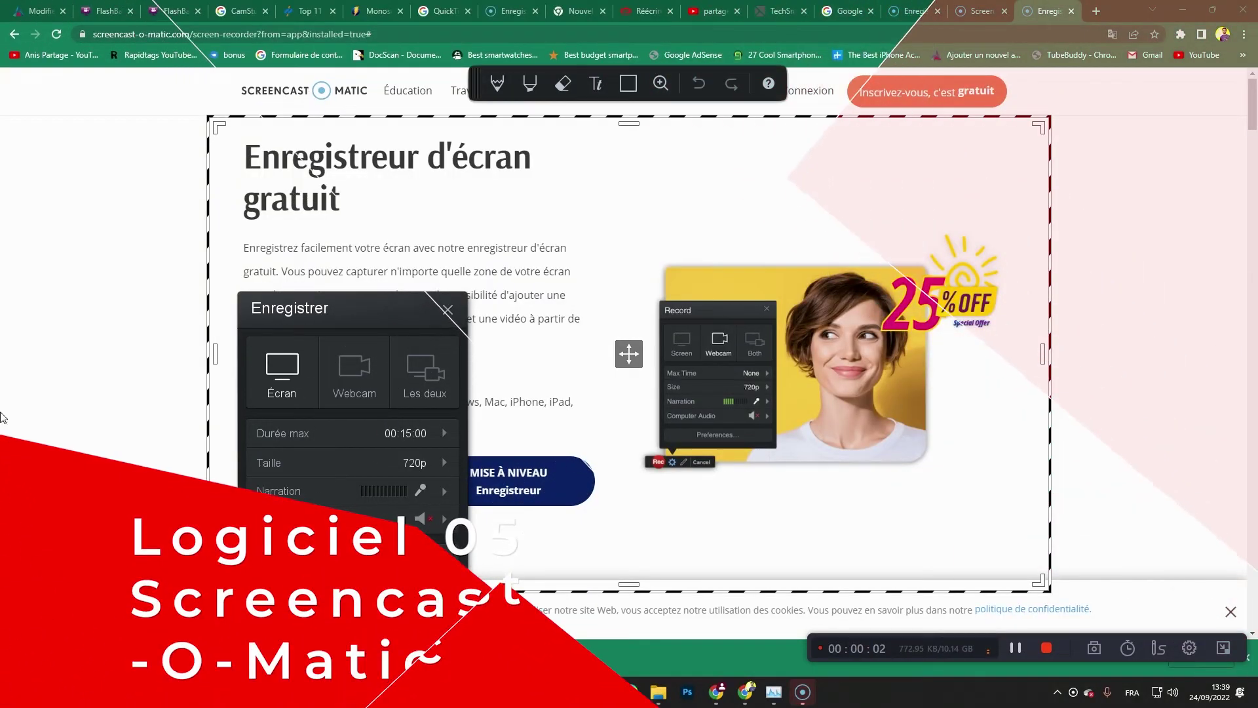
Switch to Screencast-O-Matic and examine its maximum duration, webcam mode and video size options, keeping screen mode at 720p
left_click(360, 439)
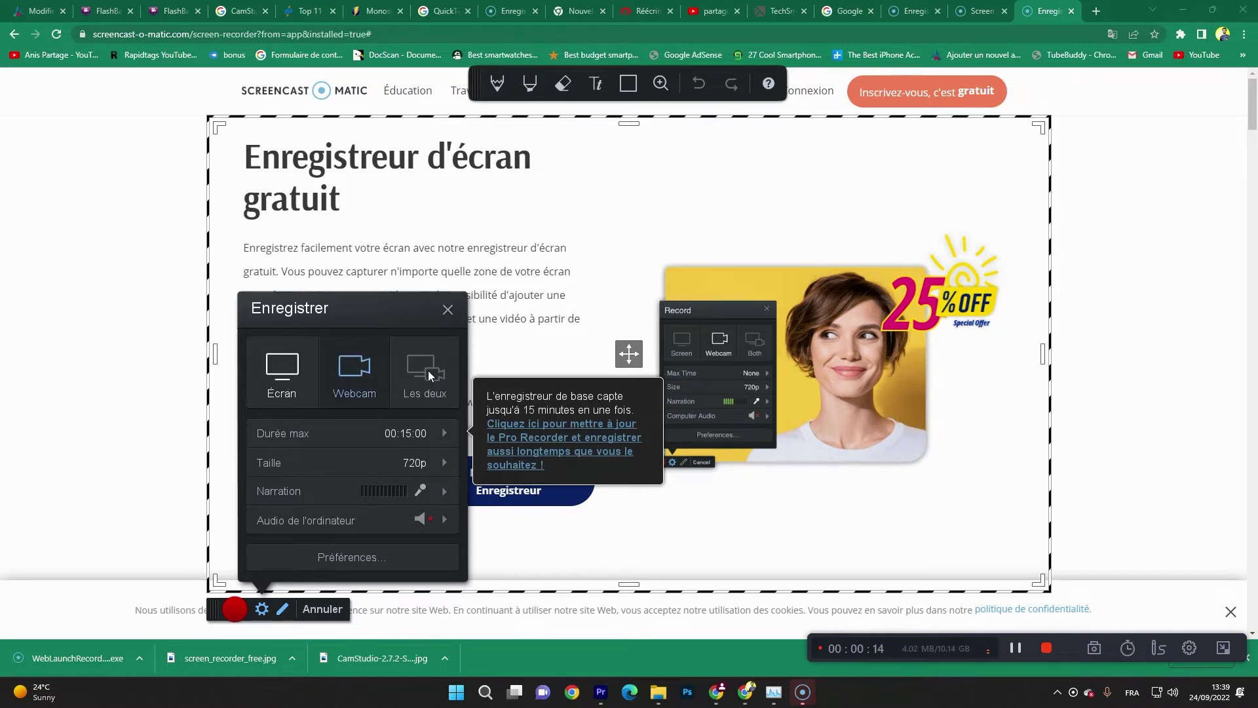
left_click(354, 370)
left_click(310, 368)
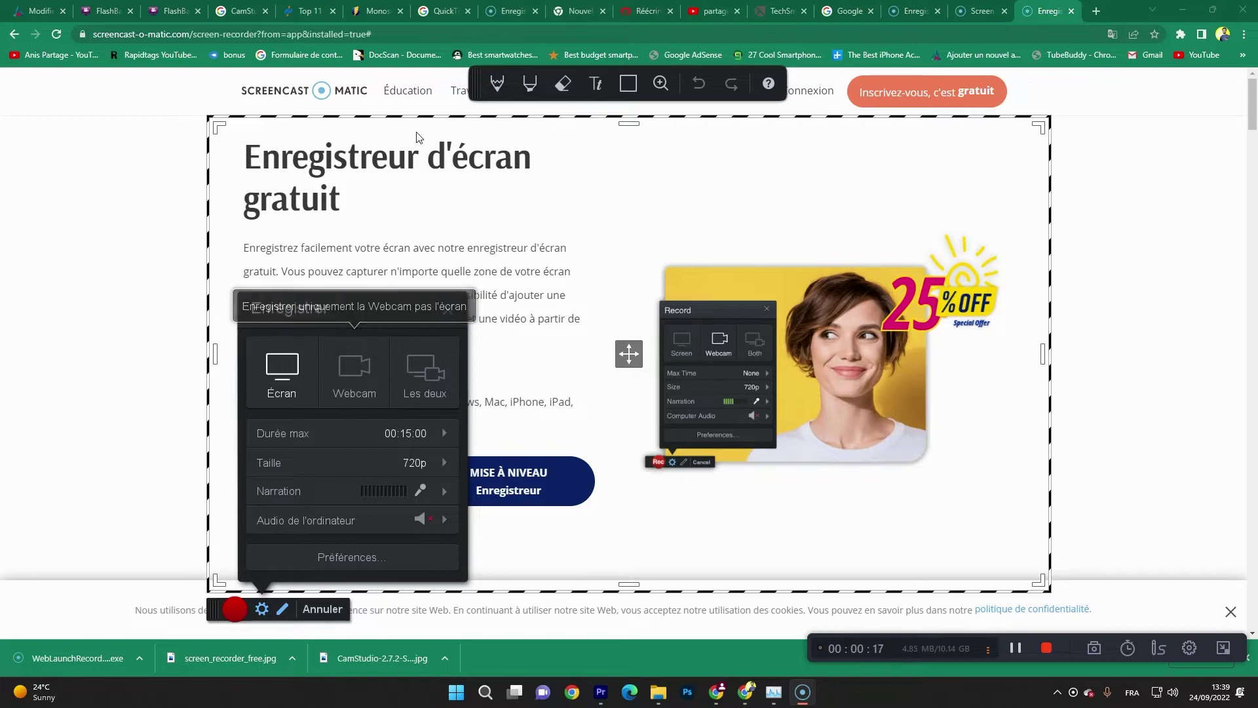
left_click(444, 462)
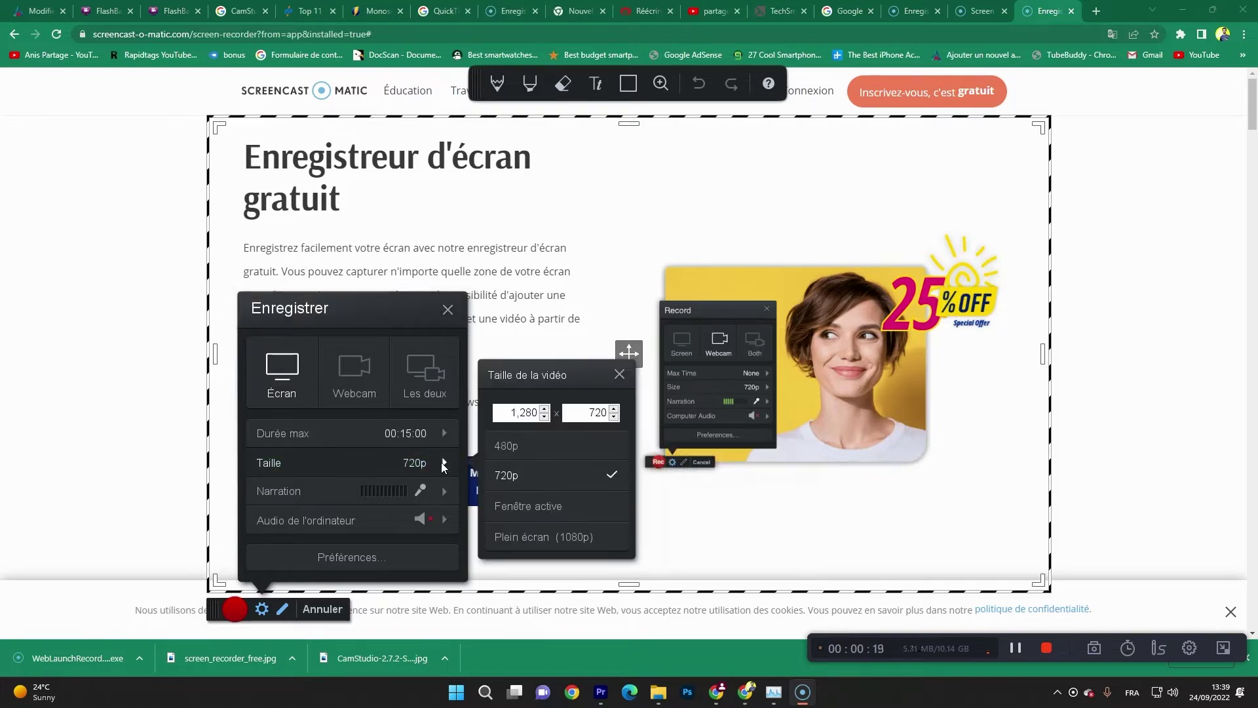
left_click(534, 477)
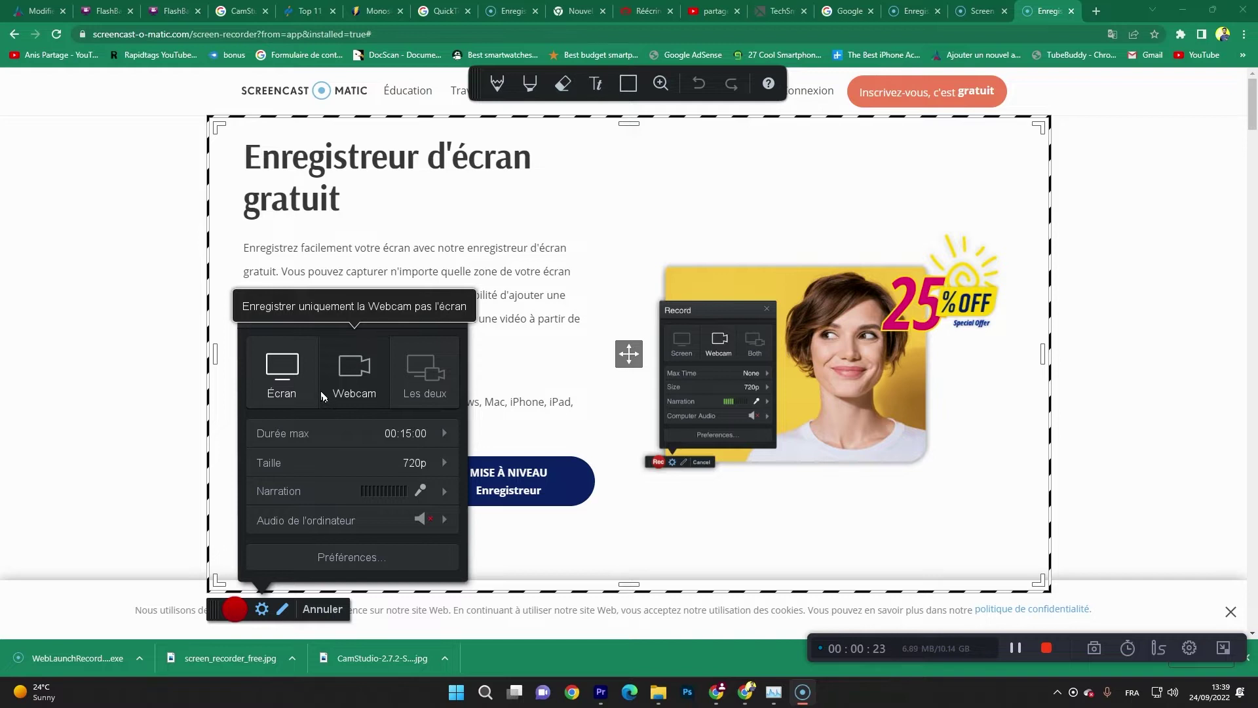
Set the recording size to full screen (1080p), then record a short clip of the web page and complete it
scroll(482, 262, "down", 5)
scroll(484, 267, "down", 4)
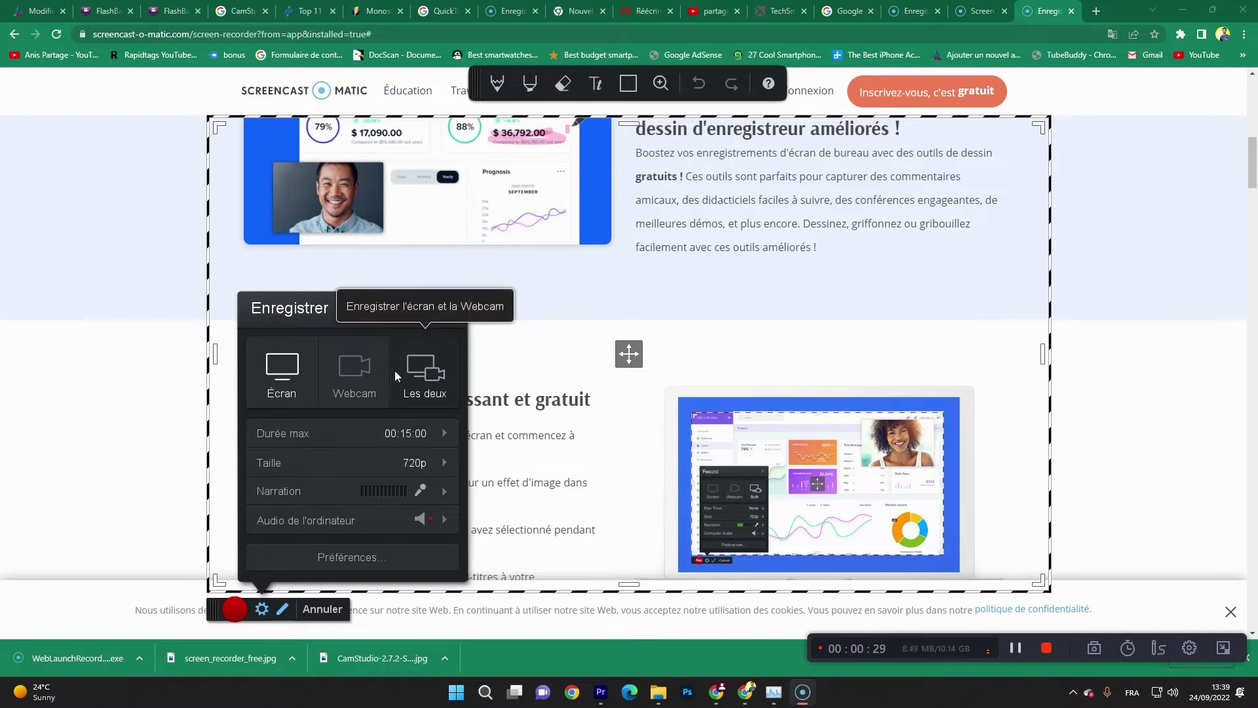
left_click(440, 465)
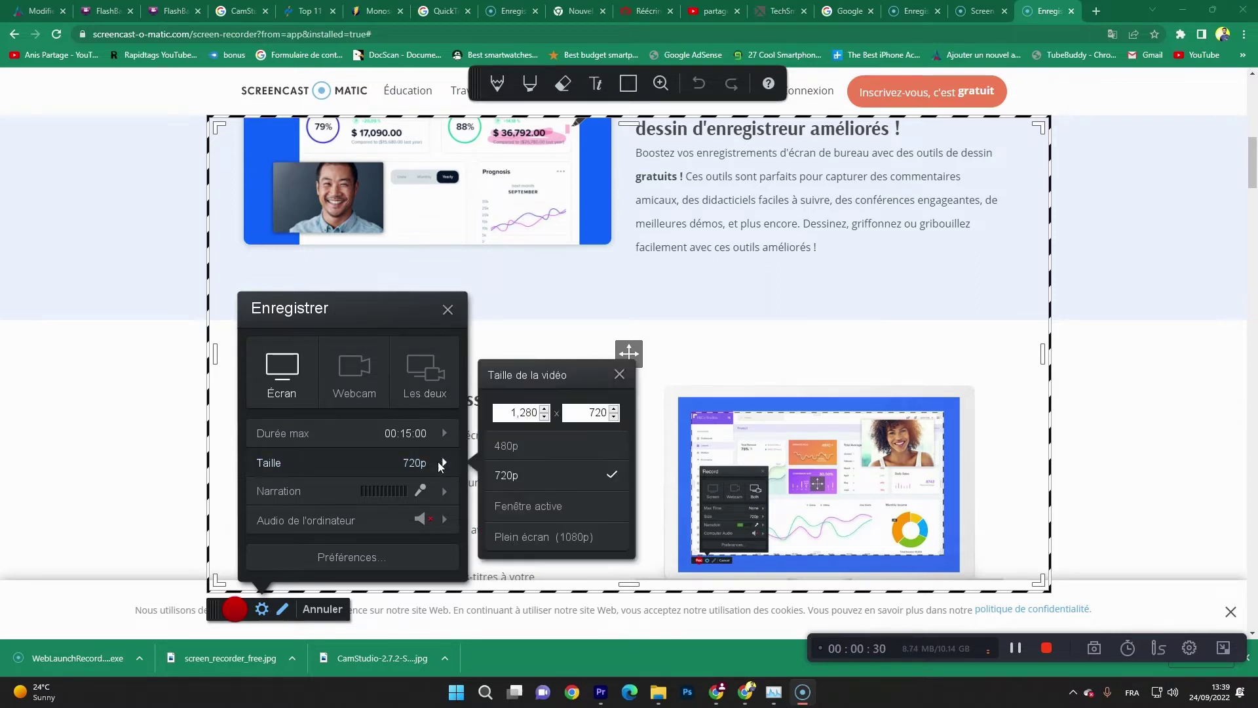
left_click(562, 536)
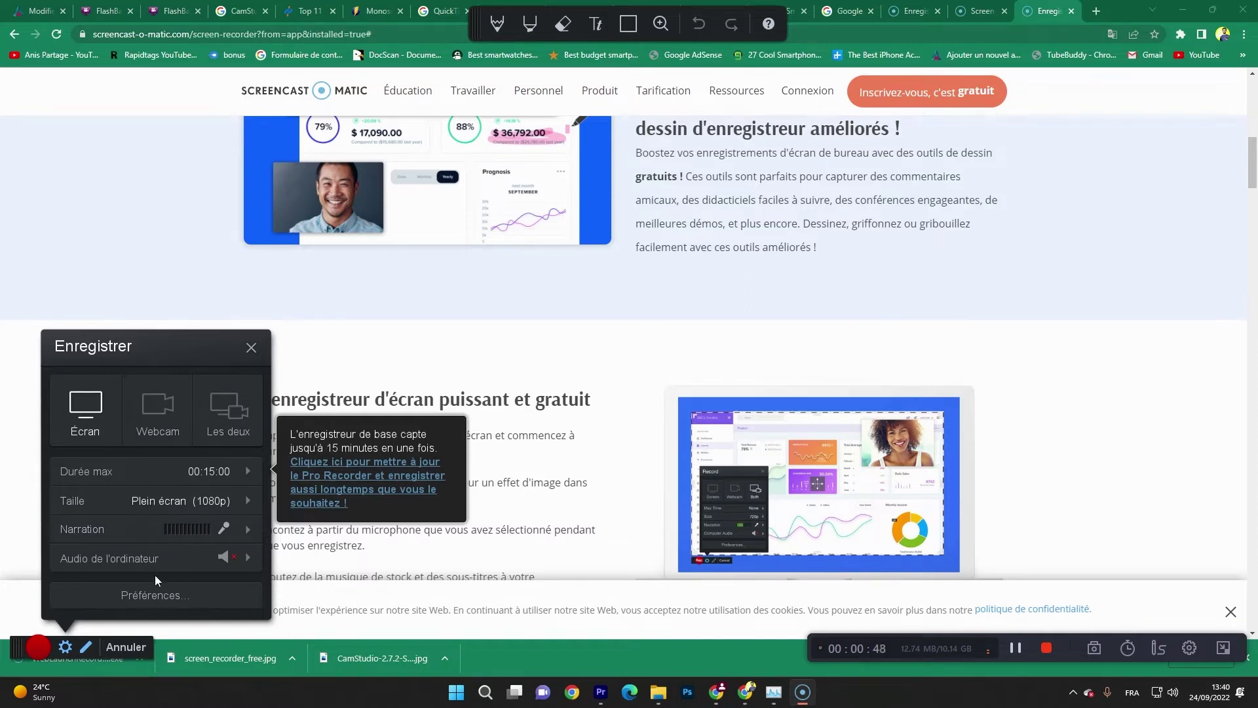
left_click(34, 648)
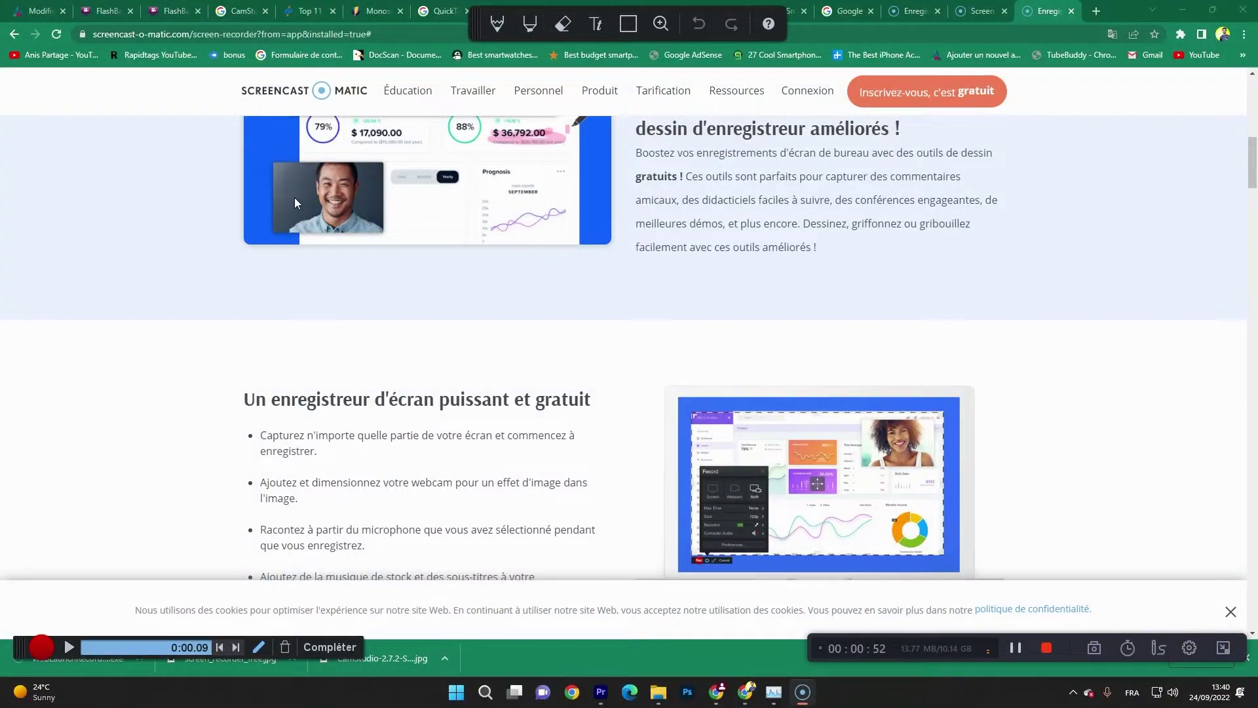
left_click(330, 646)
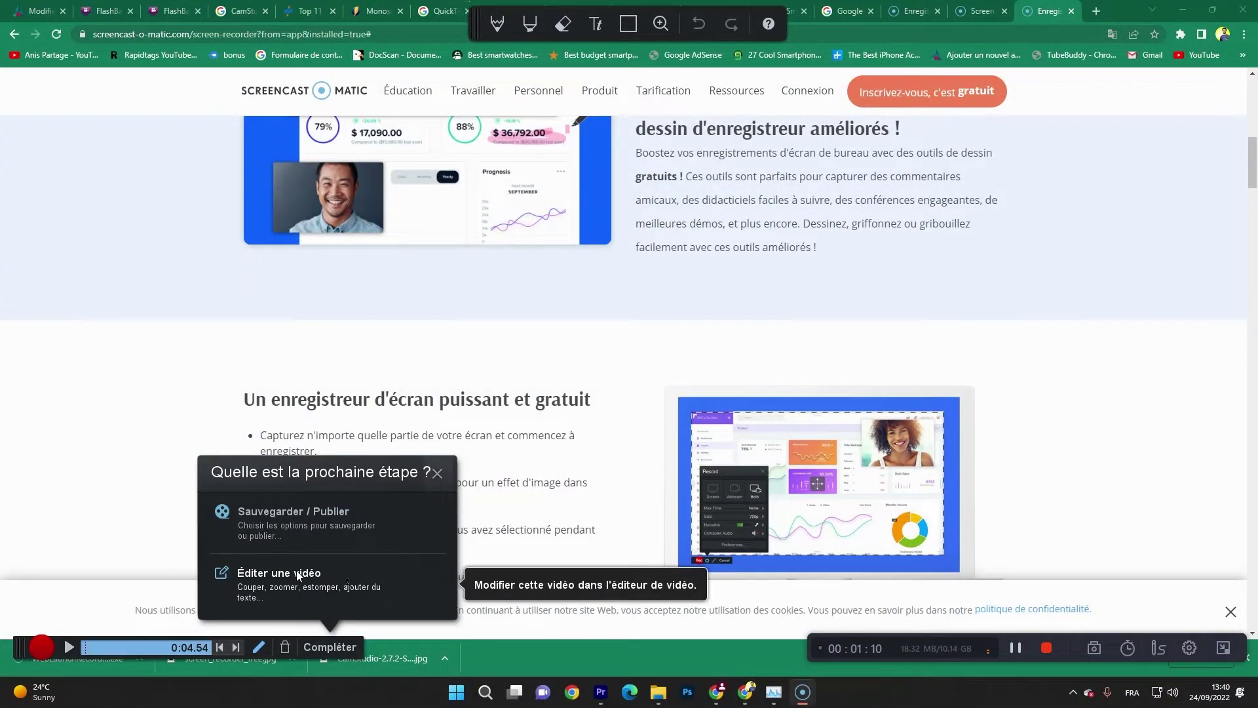
Try to open the recording in the video editor, dismiss the upgrade offer, and look at the preview timeline and caption options
left_click(297, 574)
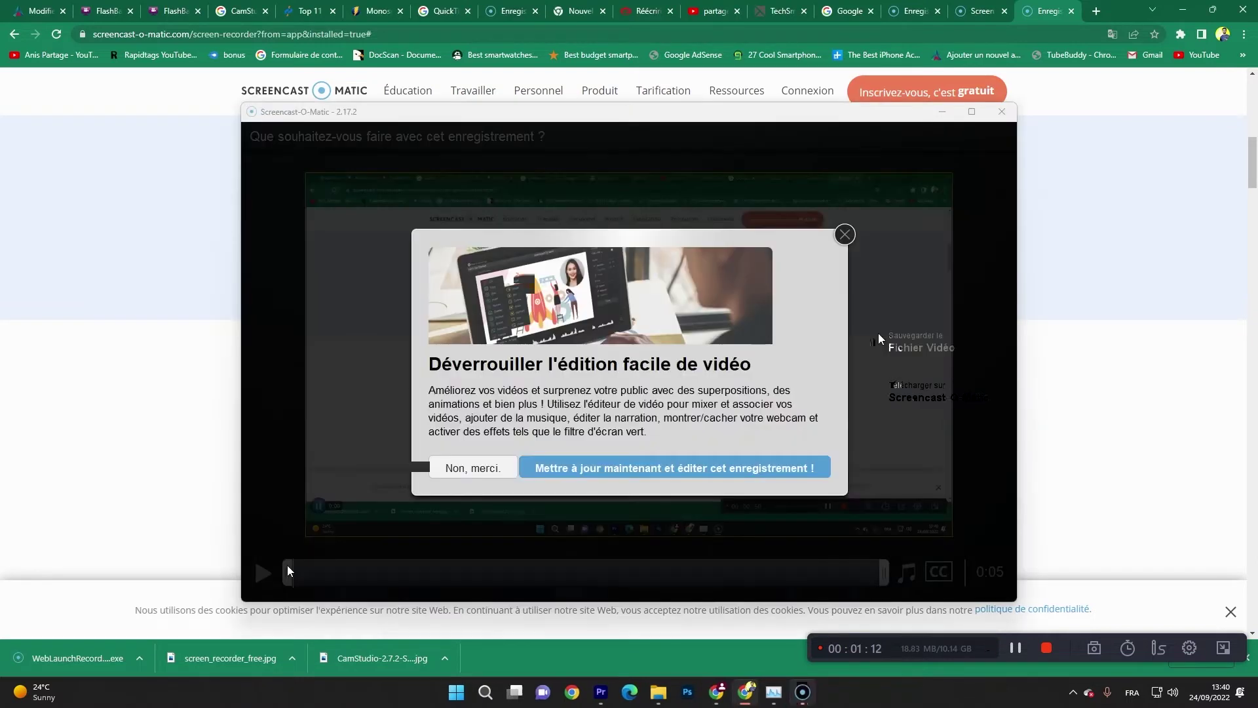
key("Escape")
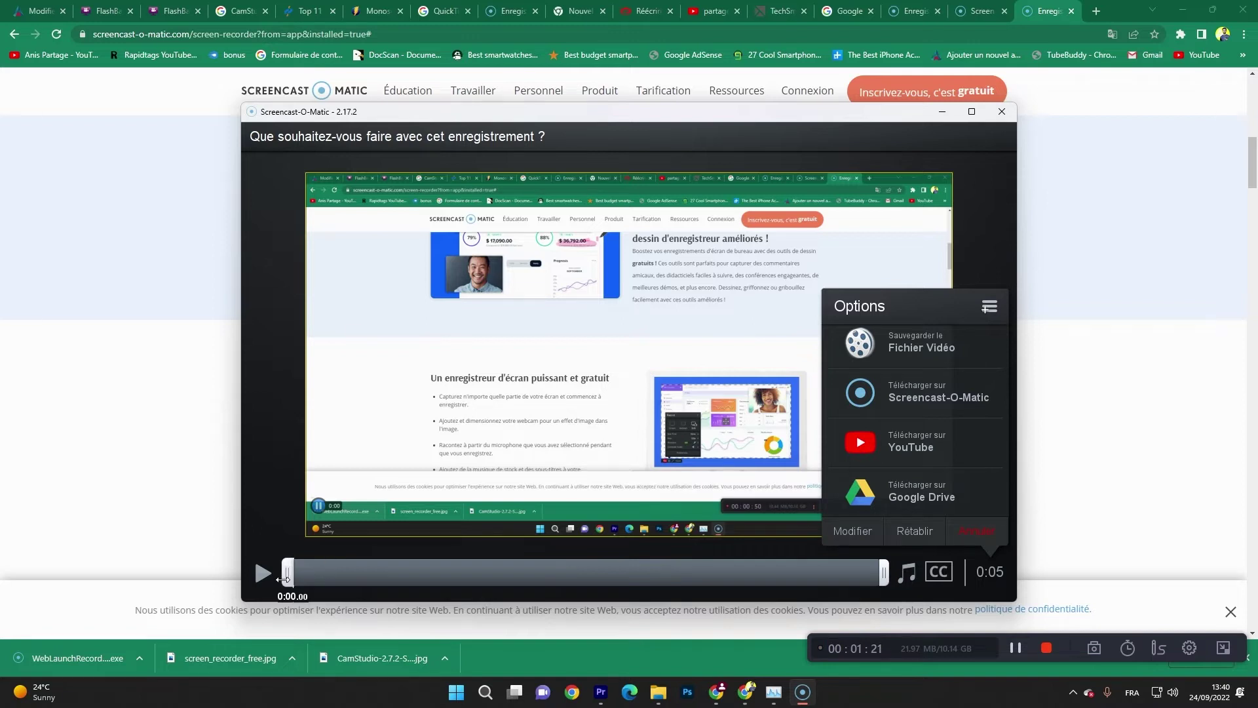
left_click(328, 575)
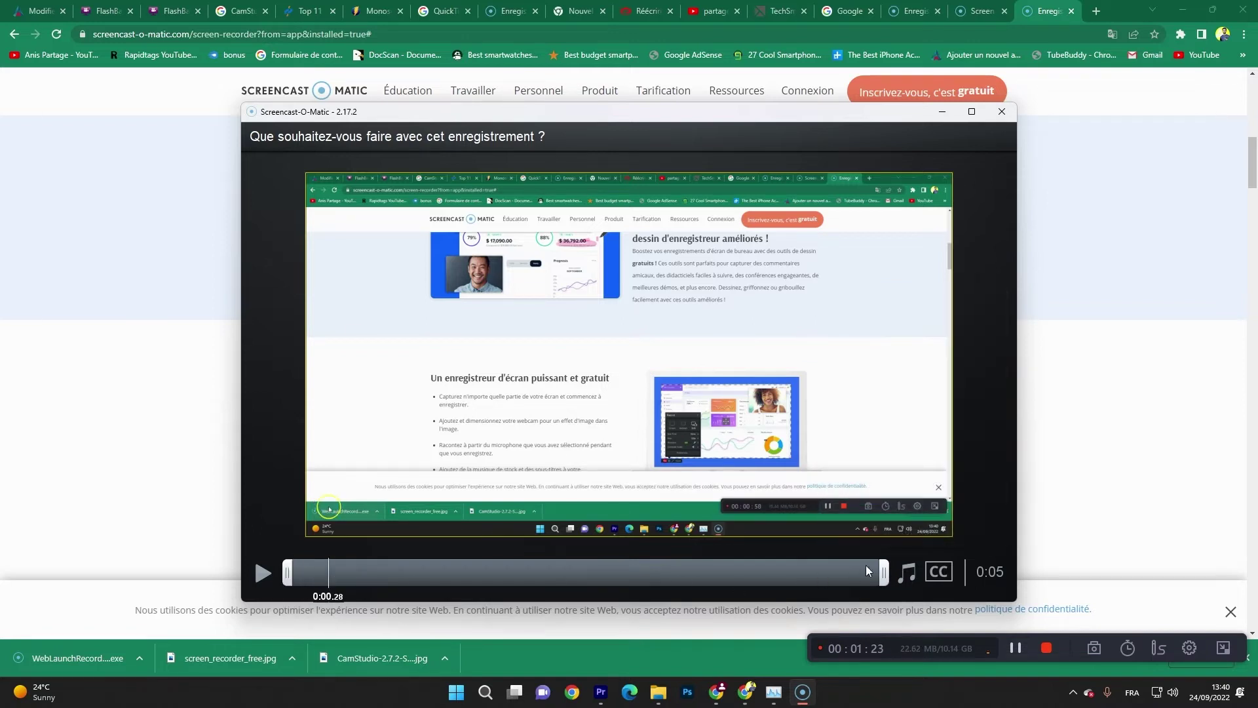
left_click(944, 573)
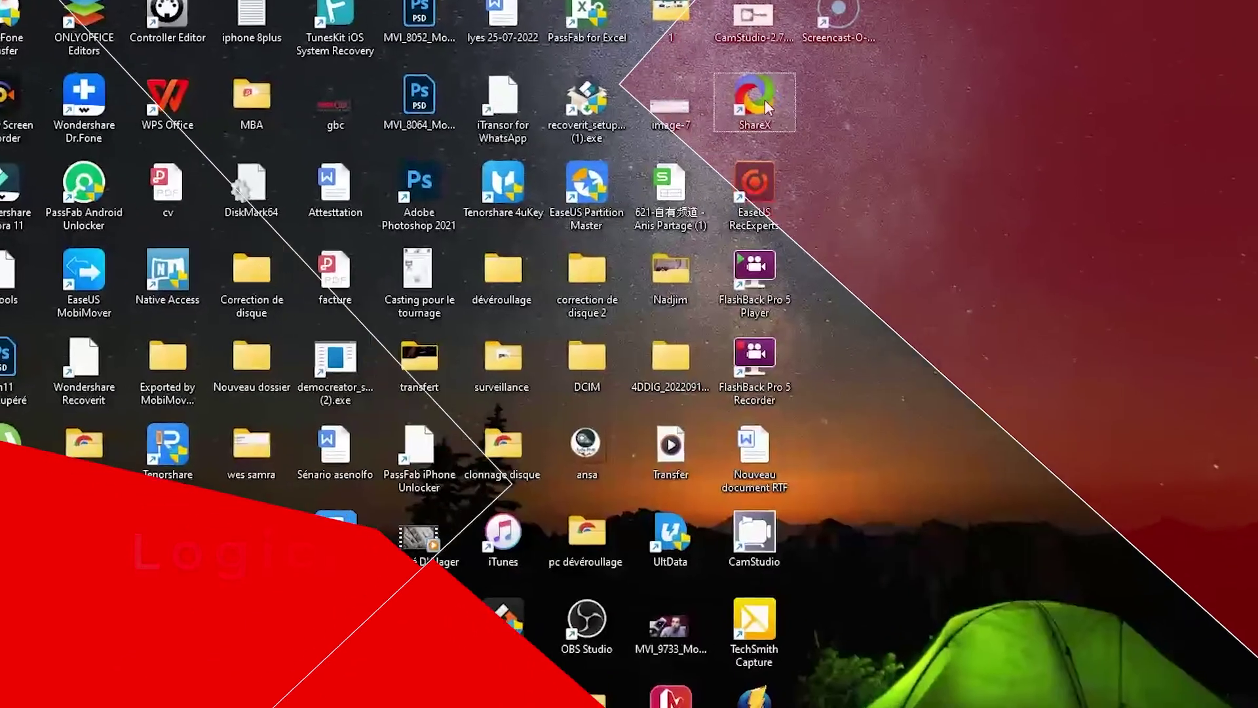
Switch to ShareX and take a full-screen screenshot of the desktop
double_click(734, 146)
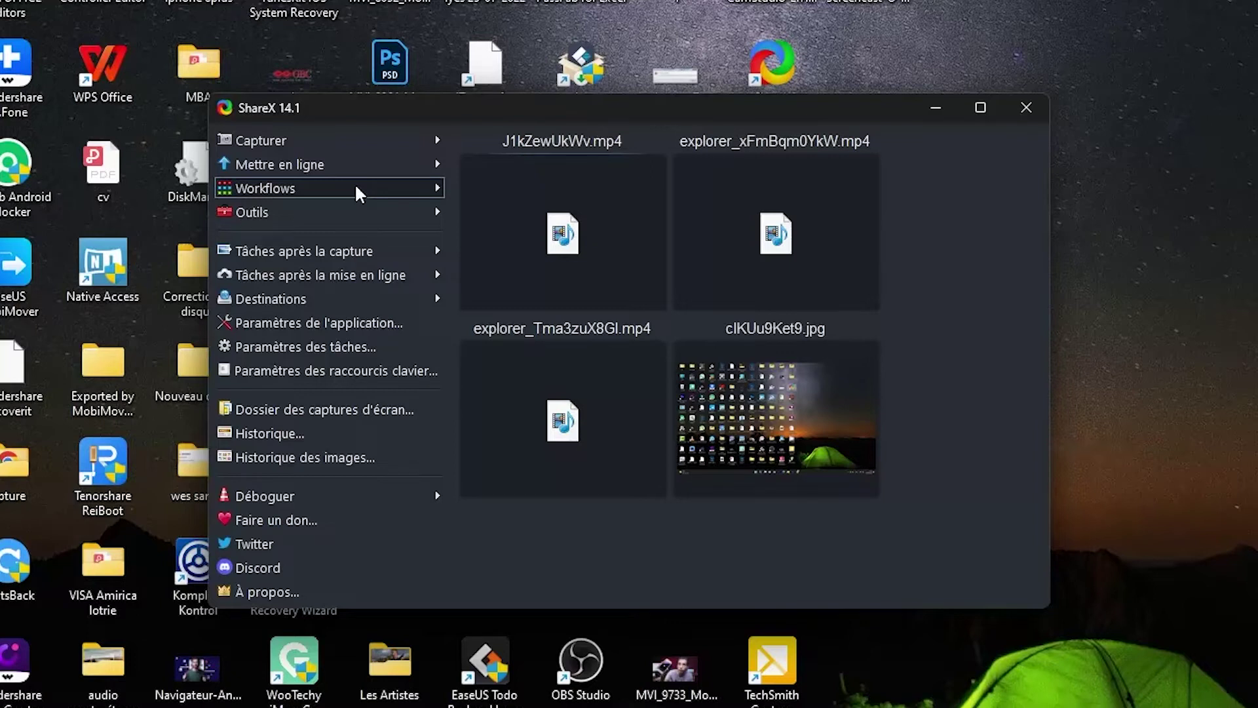
left_click(343, 146)
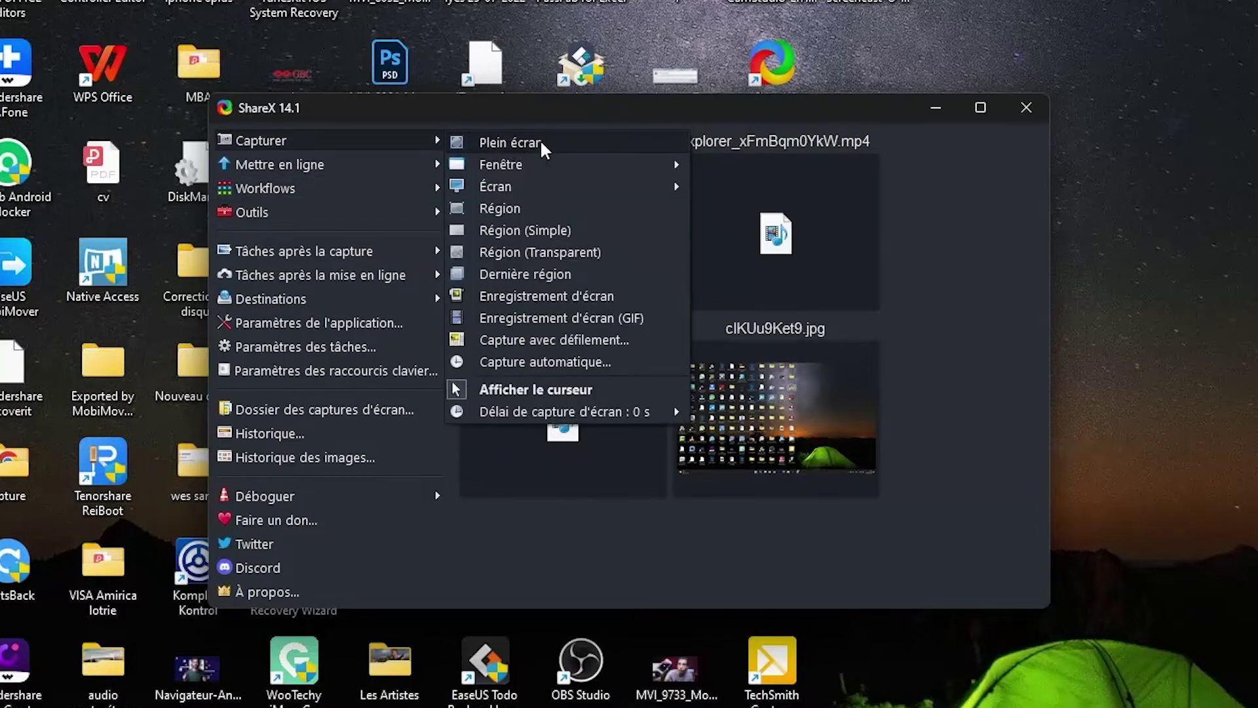
left_click(514, 147)
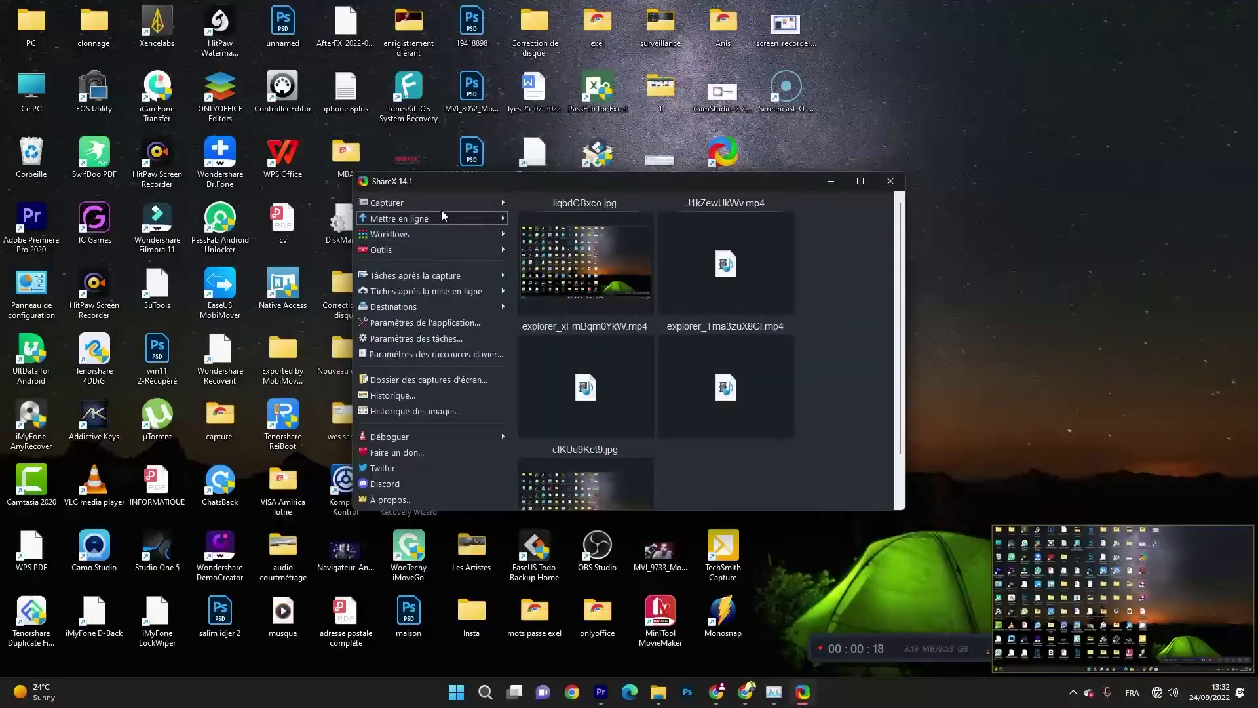
Try to start a screen recording in ShareX and cancel at the recording area selection
left_click(442, 207)
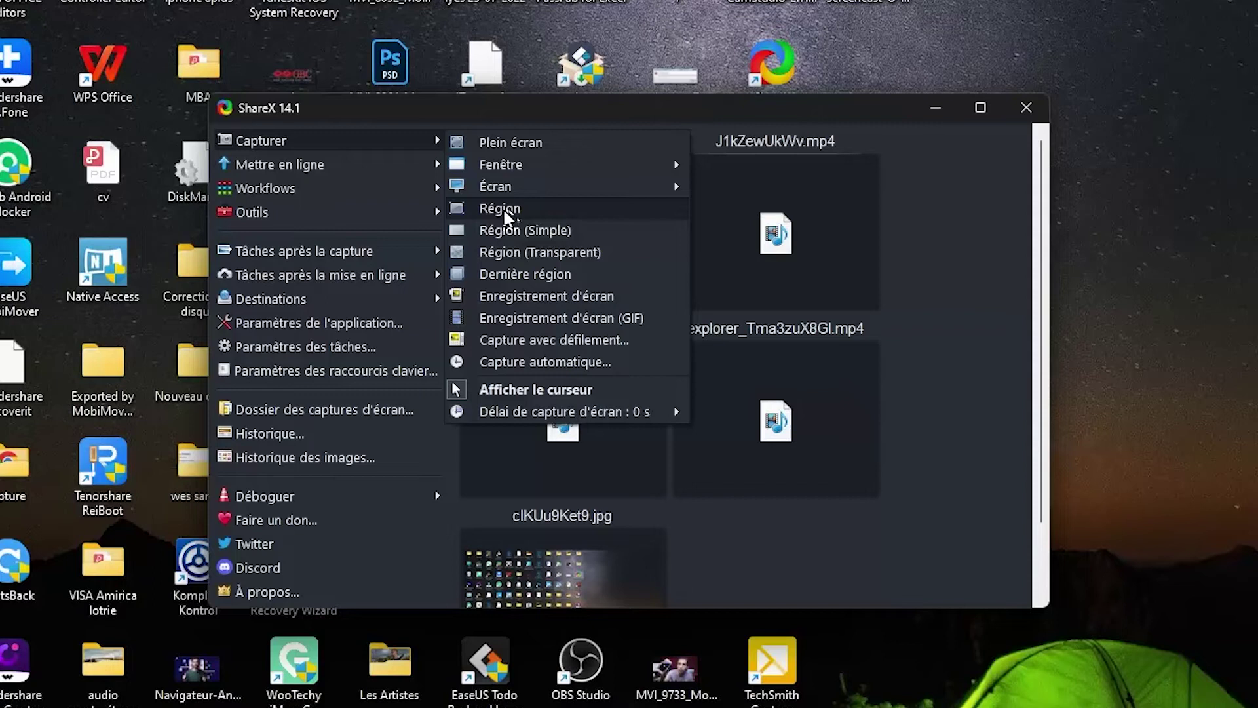
left_click(508, 297)
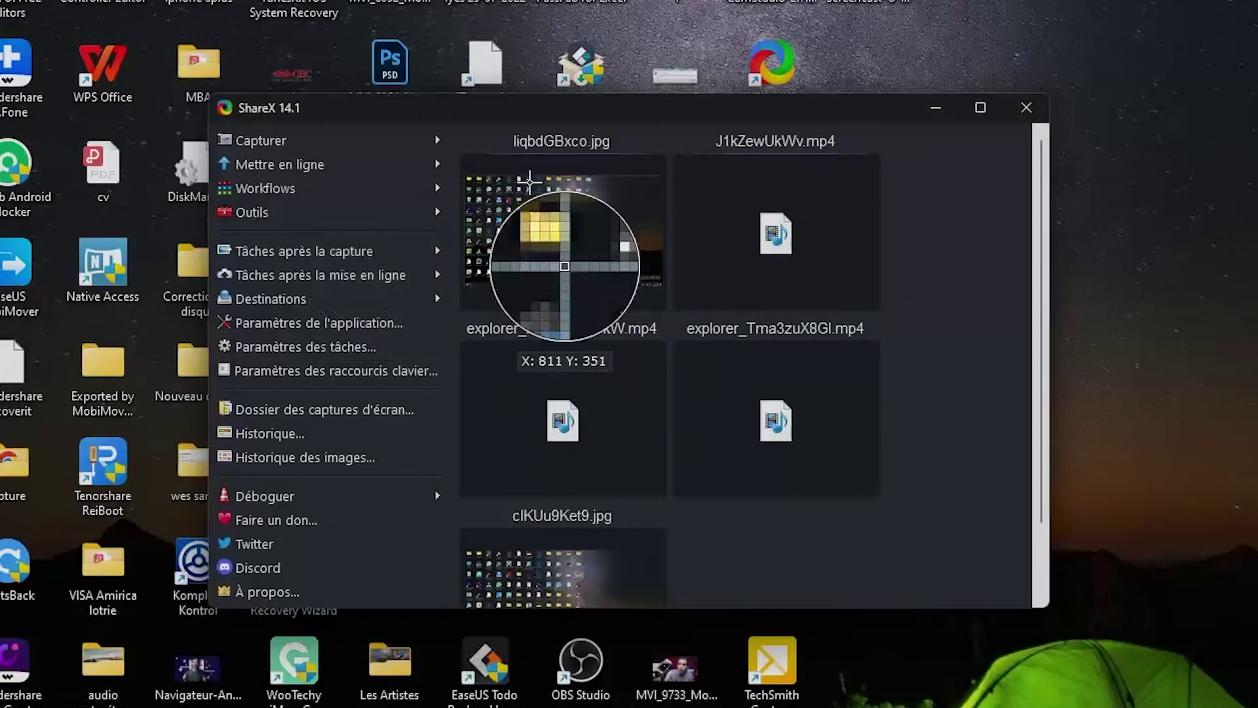
key("Escape")
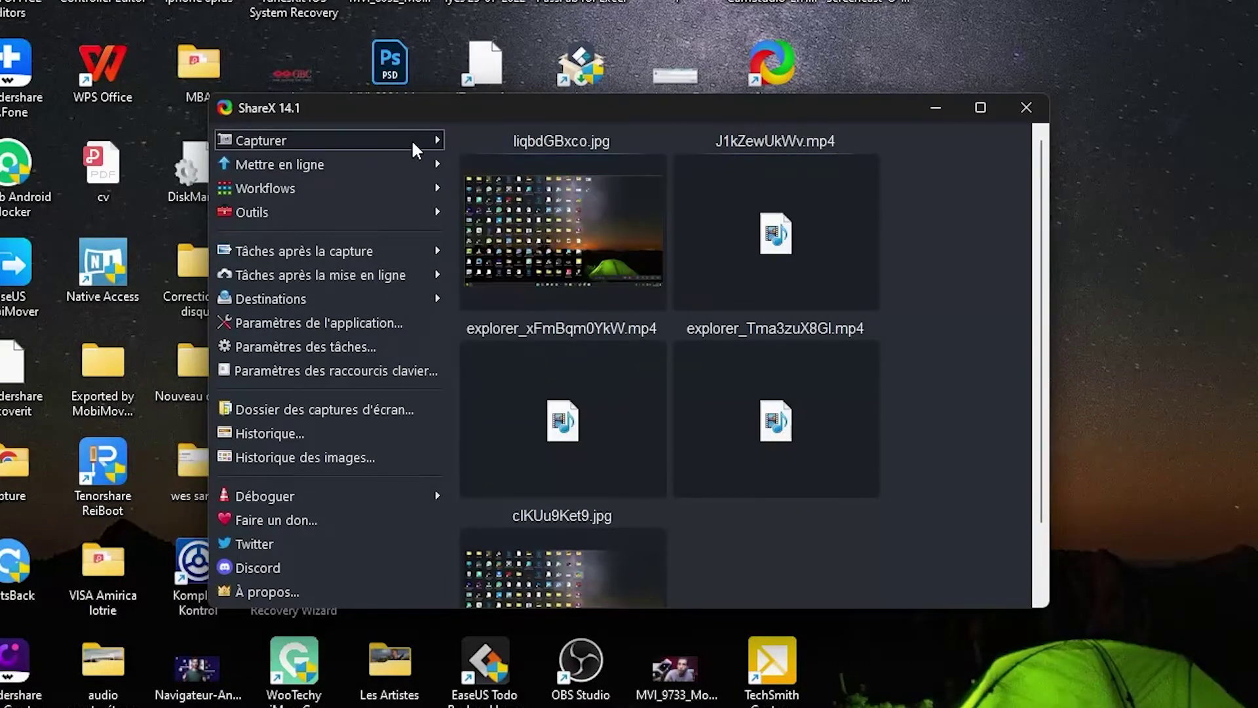
mouse_move(437, 142)
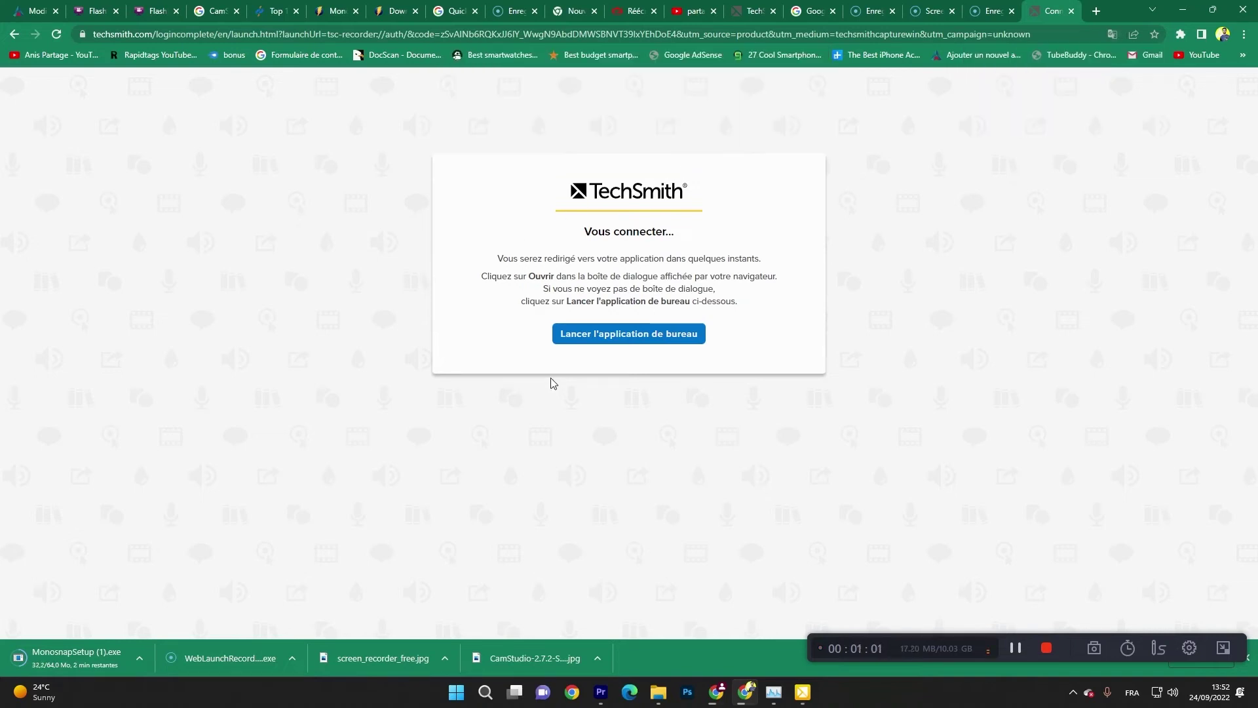
Switch to the TechSmith Capture desktop app from the browser sign-in page and start a new capture
left_click(589, 339)
left_click(714, 146)
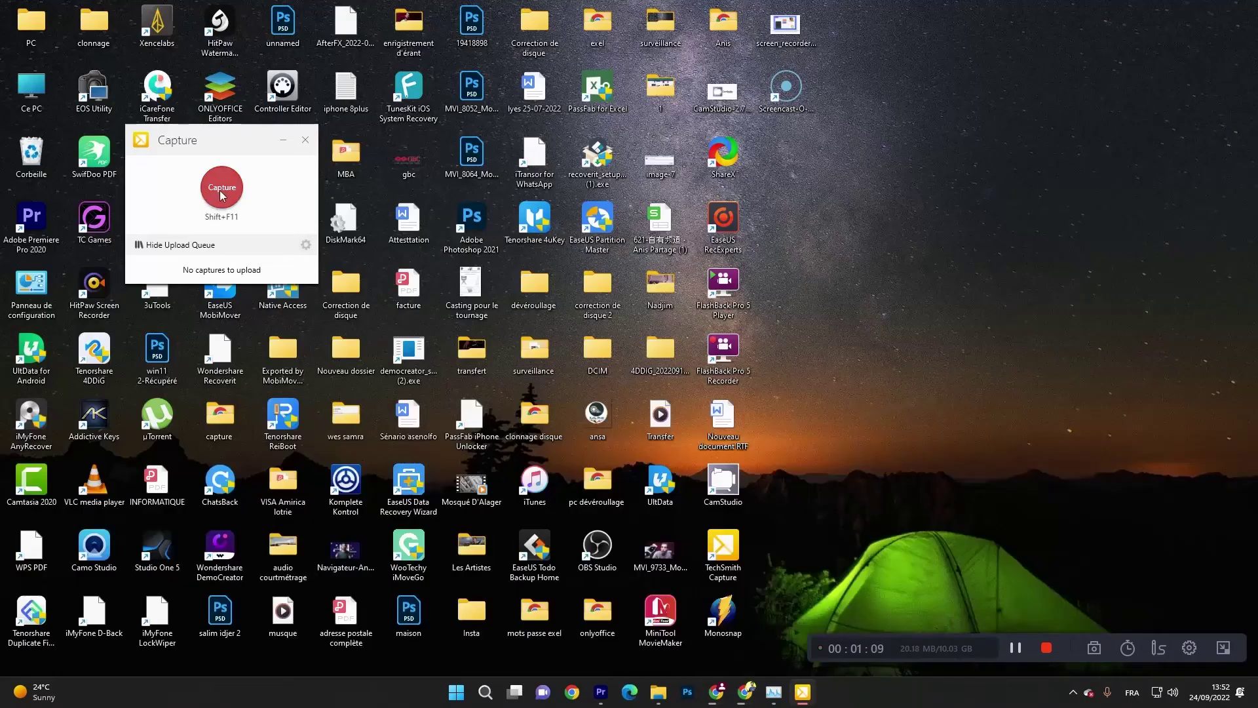
left_click(221, 190)
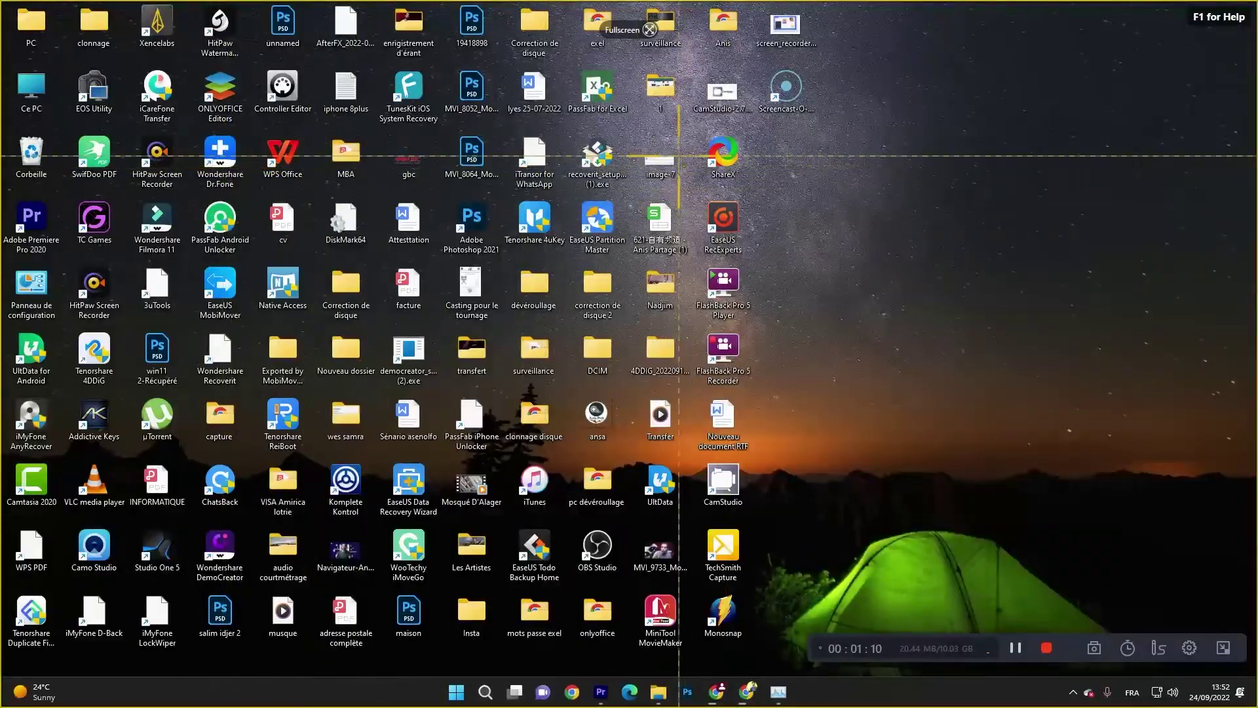
Select the full screen (1920 x 1080) as the capture area, switch to video recording and access the webcam option
left_click(984, 593)
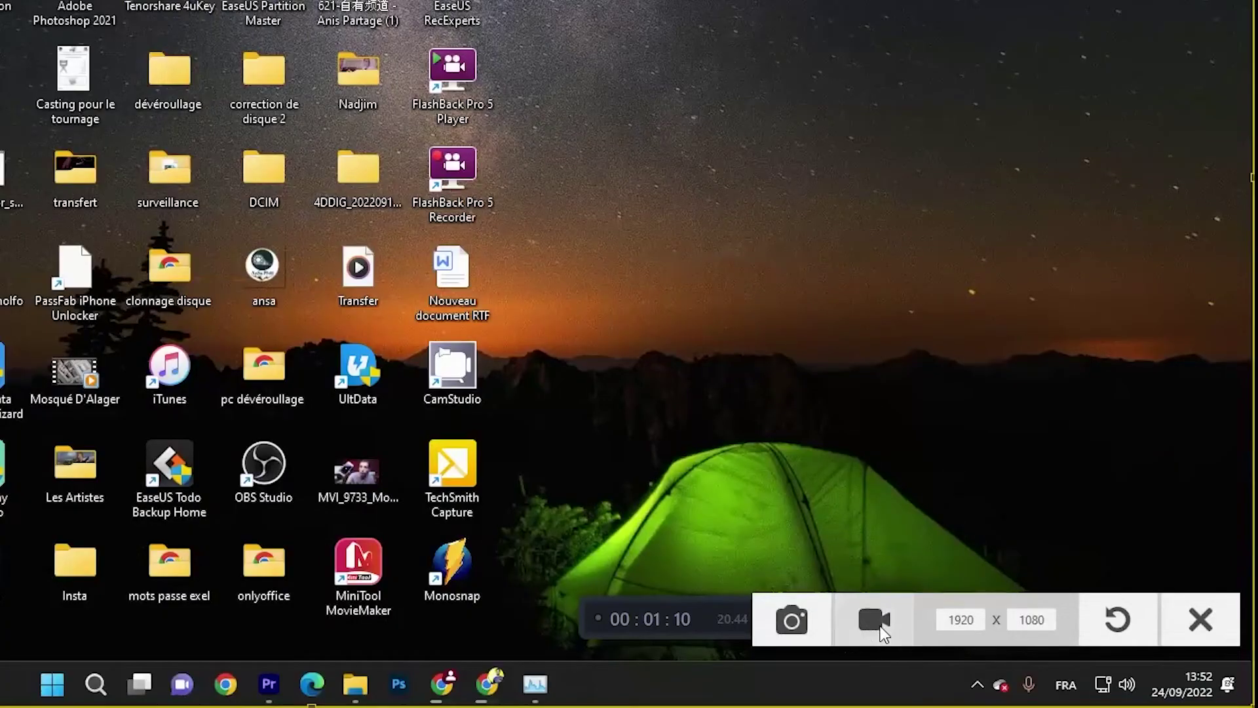
left_click(881, 626)
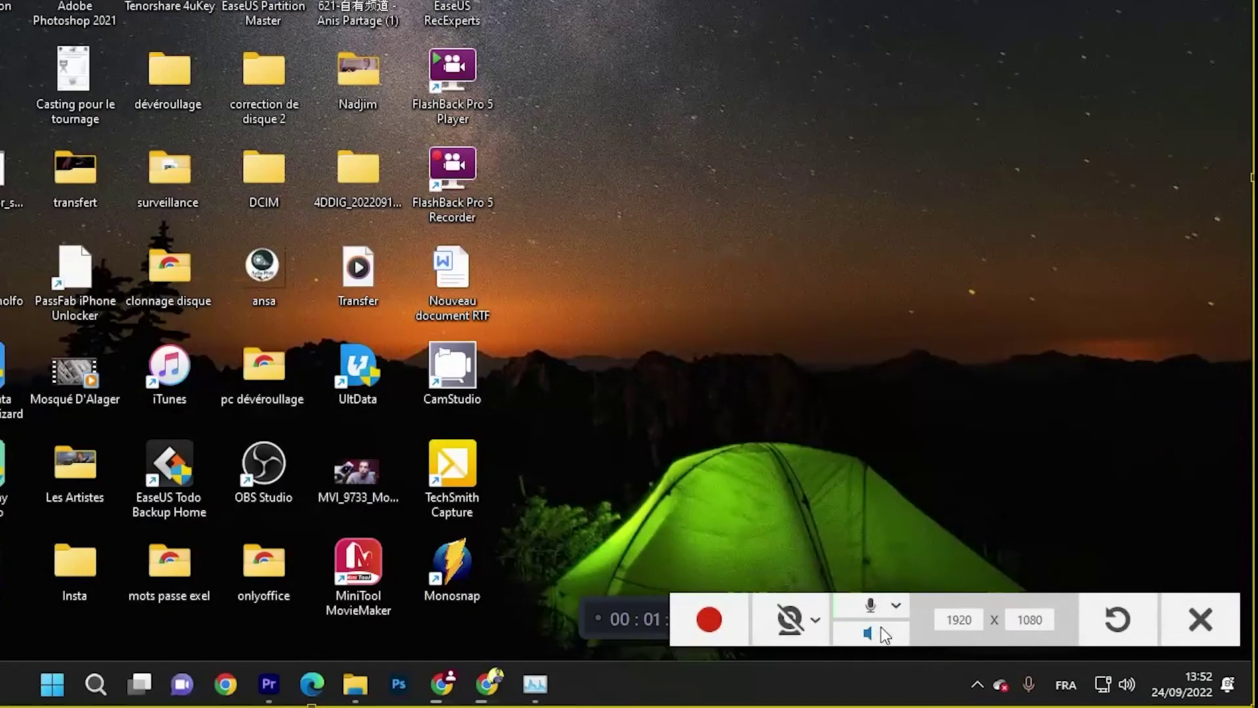
left_click(806, 629)
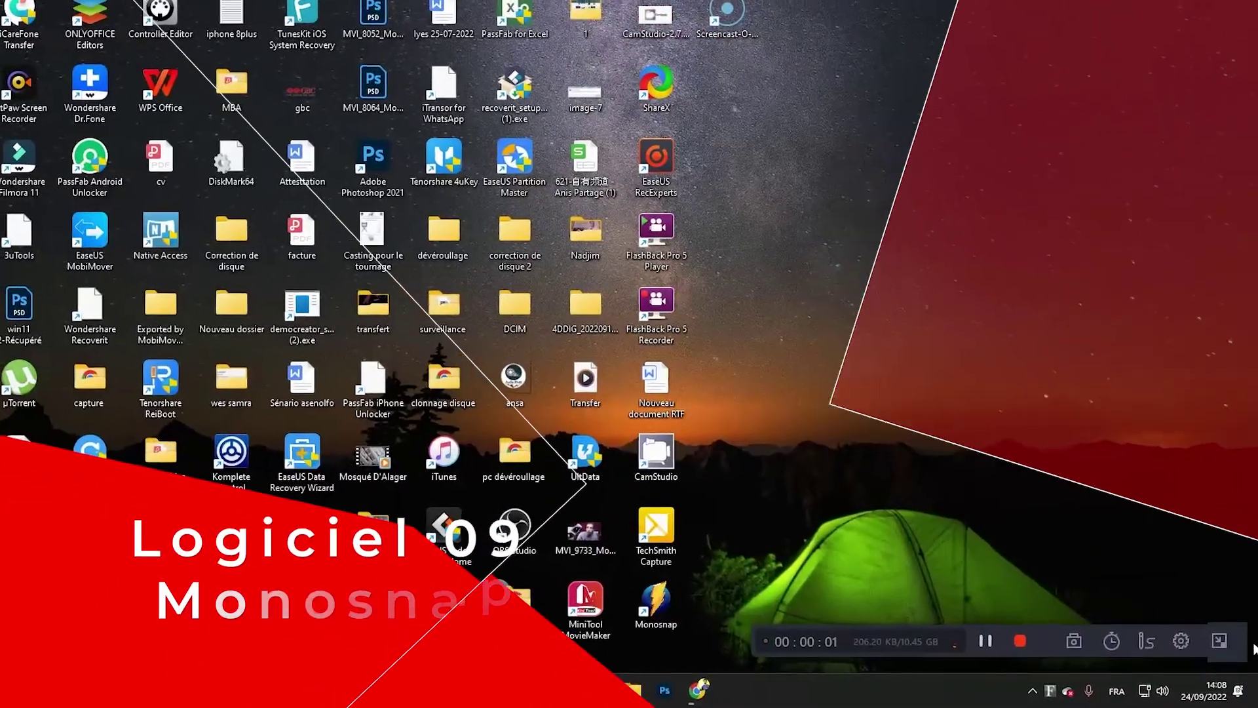
Switch to Monosnap, set up a video recording of the screen and turn on the microphone
left_click(1226, 642)
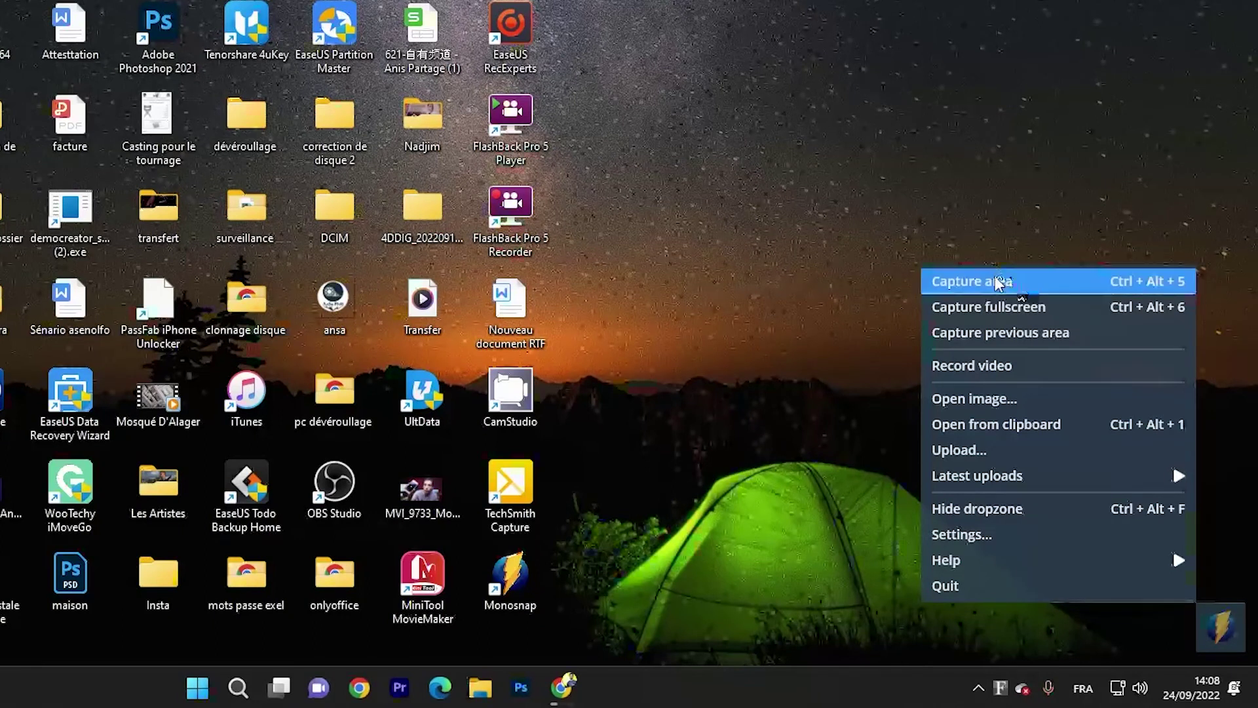
left_click(991, 366)
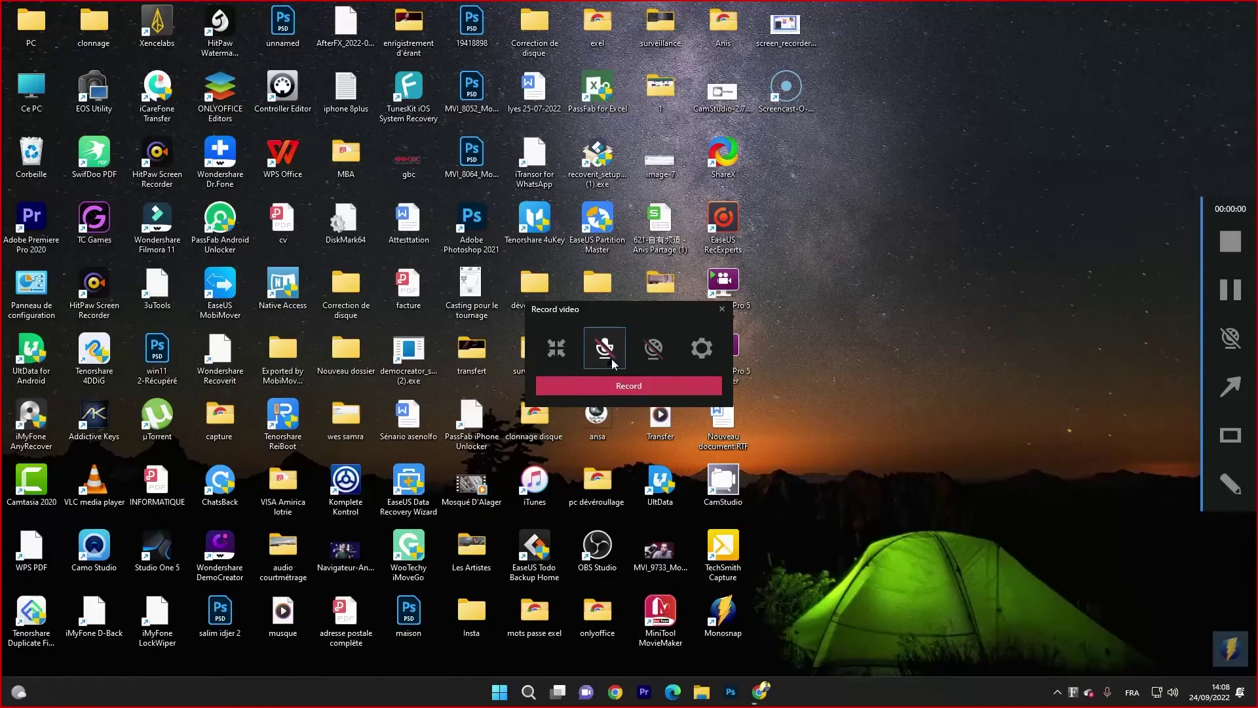
left_click(613, 361)
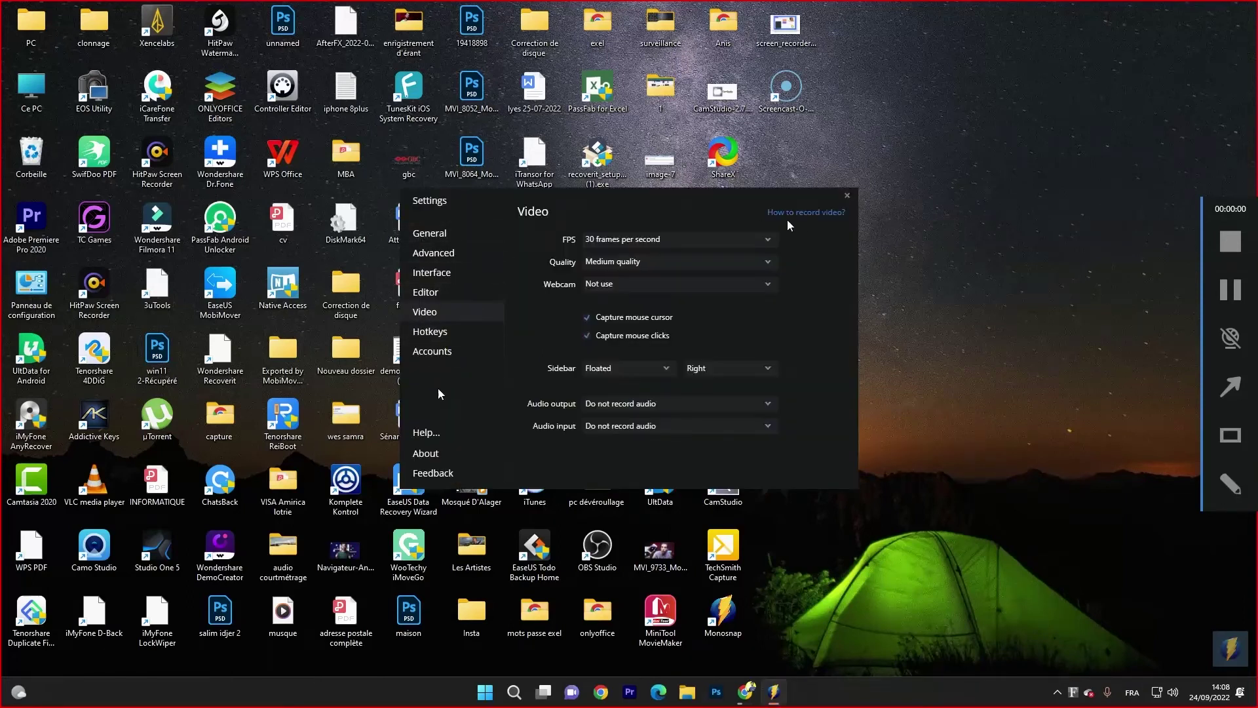
Look over Monosnap's video settings, try to start the recording, and close the settings
left_click(846, 195)
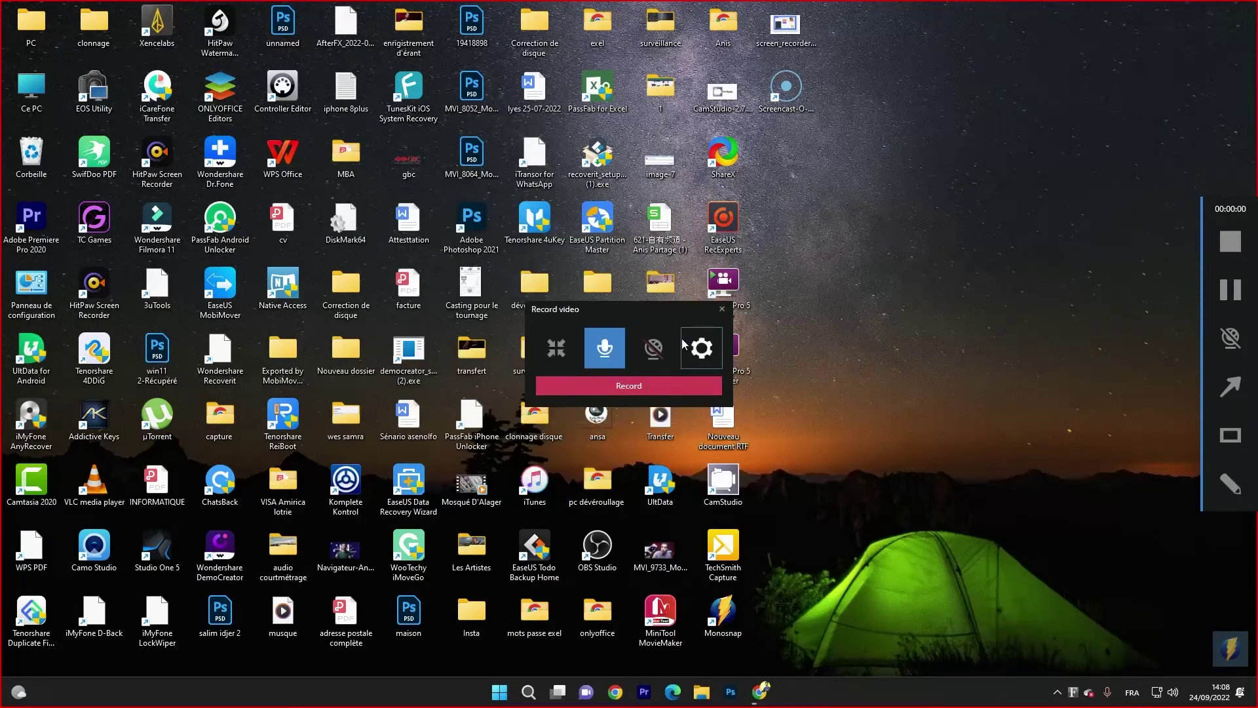
left_click(657, 386)
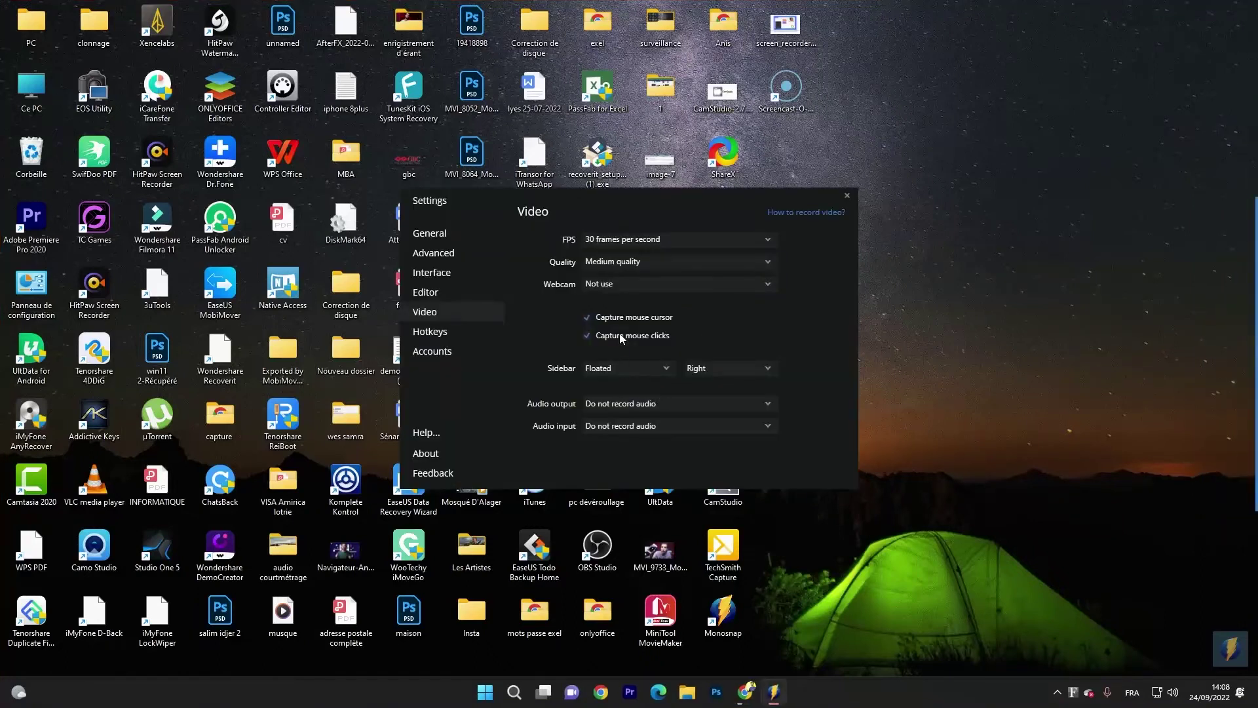
left_click(847, 195)
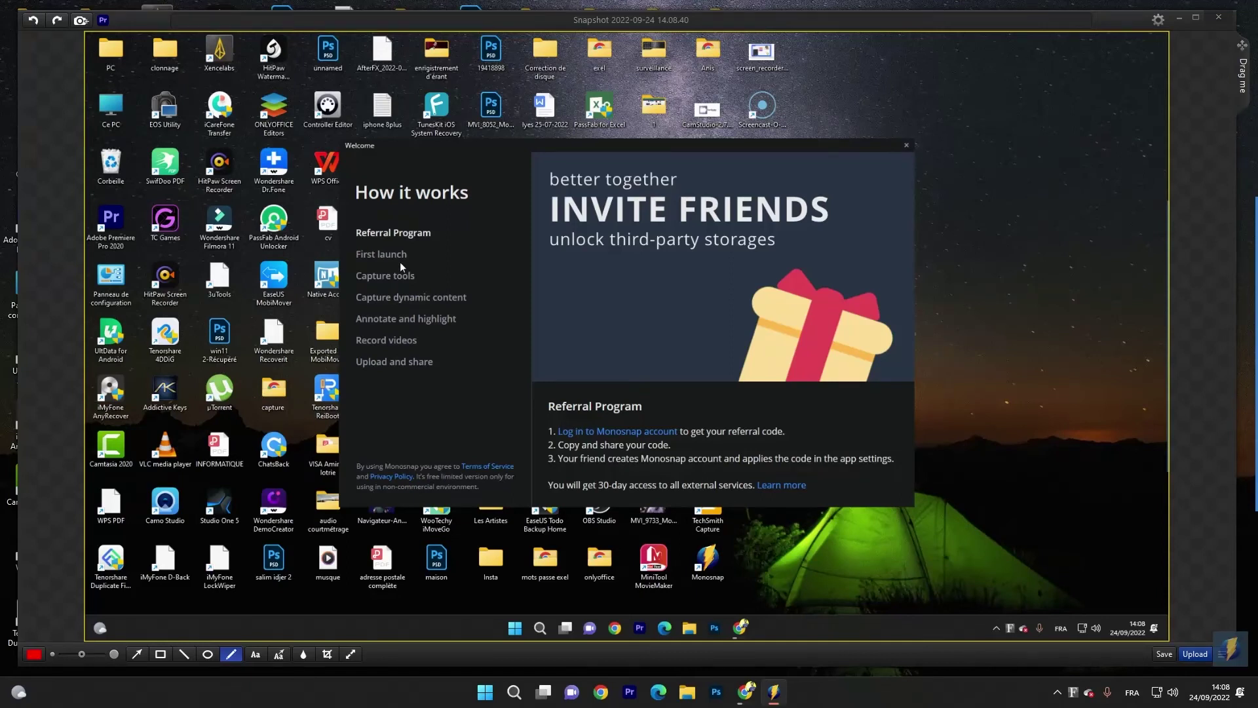
Draw red freehand pen strokes over the night sky area beside the welcome window in the snapshot, and close the snapshot
left_click_drag(996, 325, 1093, 405)
mouse_move(1073, 343)
left_mouse_down()
mouse_move(998, 464)
mouse_move(927, 485)
left_mouse_up()
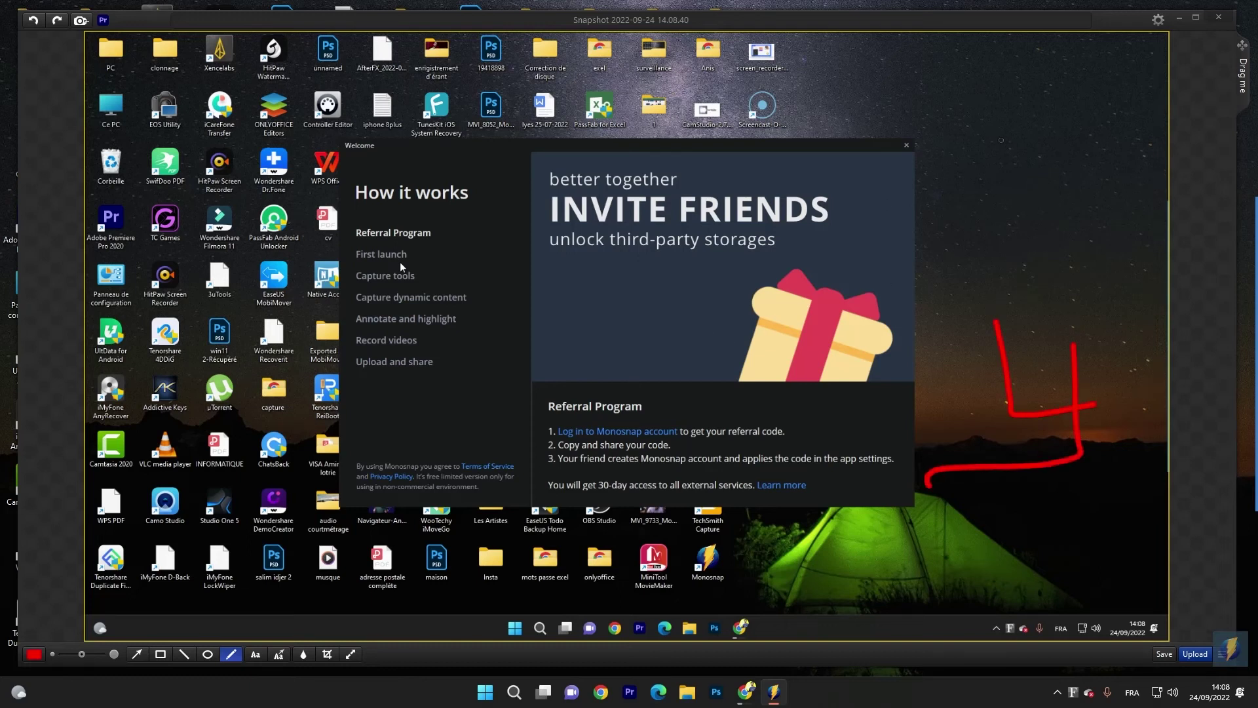
mouse_move(977, 218)
left_mouse_down()
mouse_move(1007, 130)
mouse_move(1000, 198)
left_mouse_up()
mouse_move(1122, 139)
left_mouse_down()
mouse_move(968, 192)
mouse_move(1041, 226)
left_mouse_up()
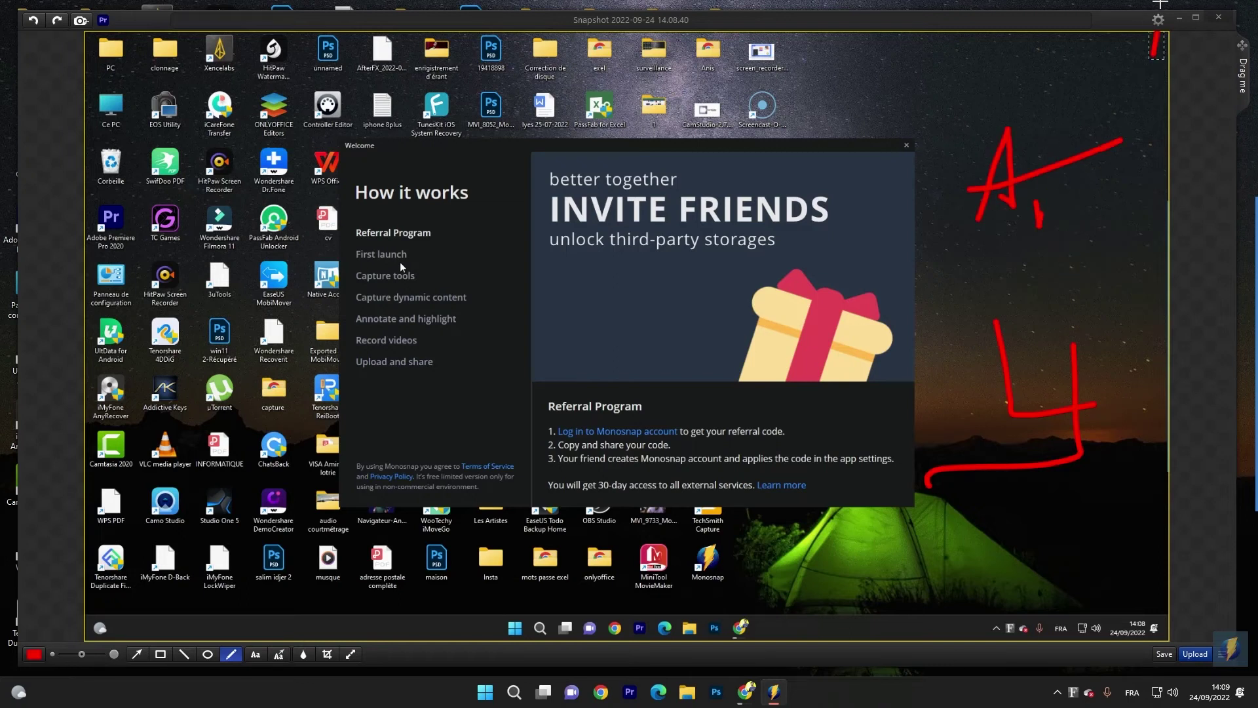
left_click_drag(1160, 5, 1152, 64)
key("Escape")
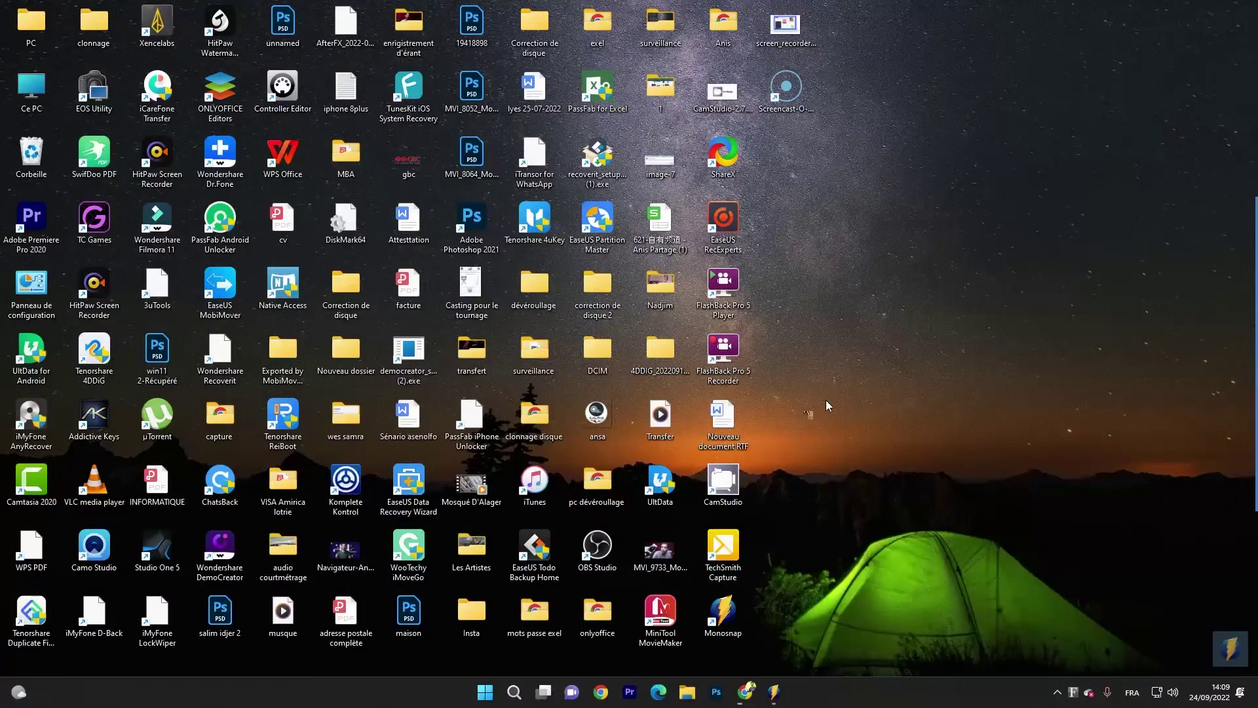
Switch to VLC media player, choose a DirectShow capture device as the source and open its conversion settings
mouse_move(773, 693)
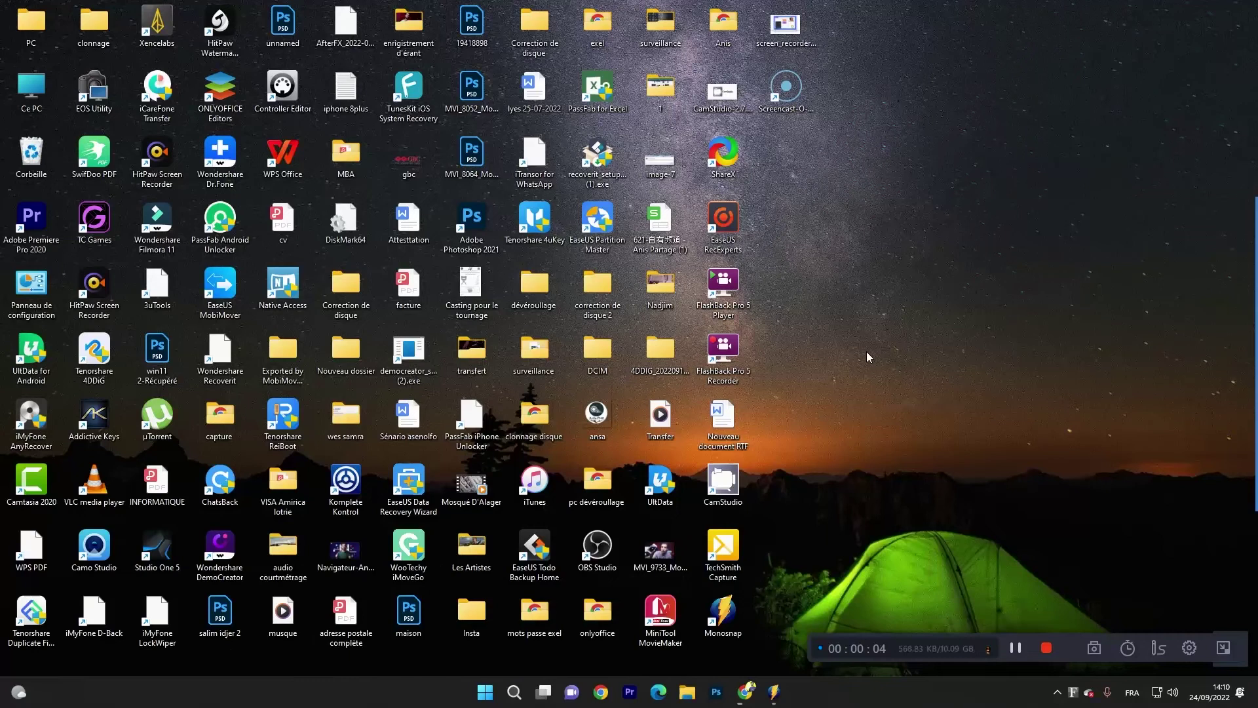
double_click(65, 478)
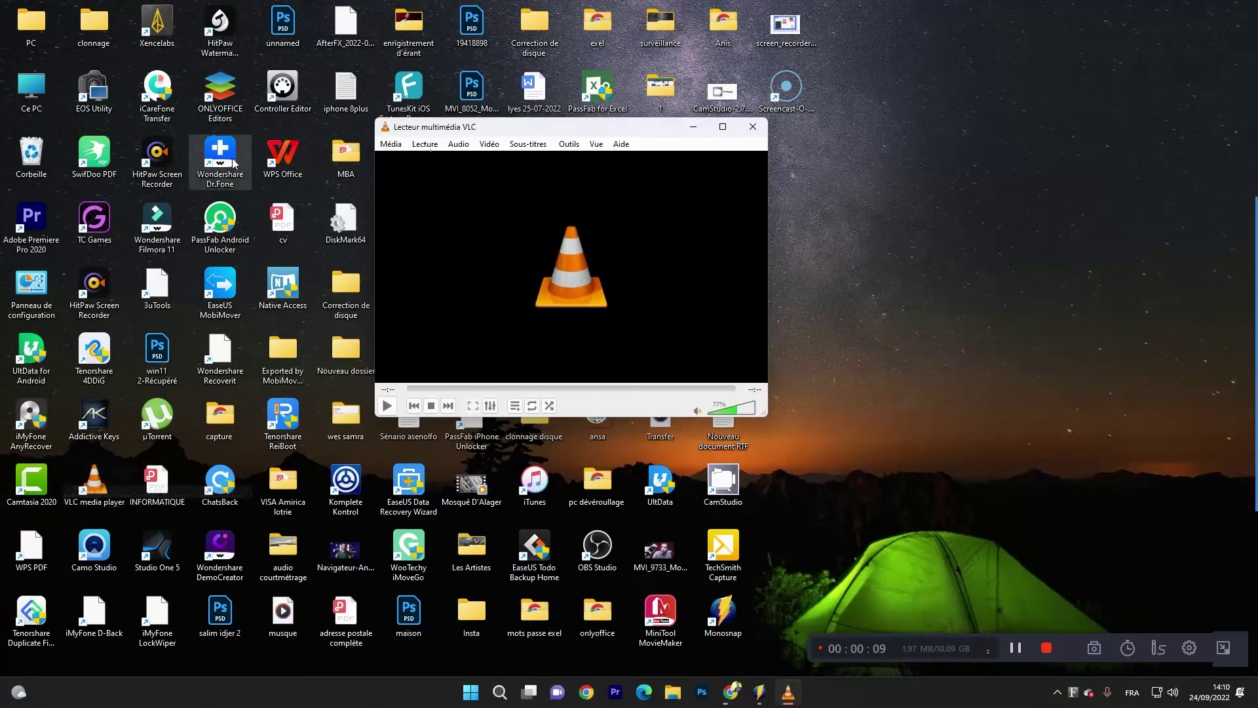
left_click(566, 146)
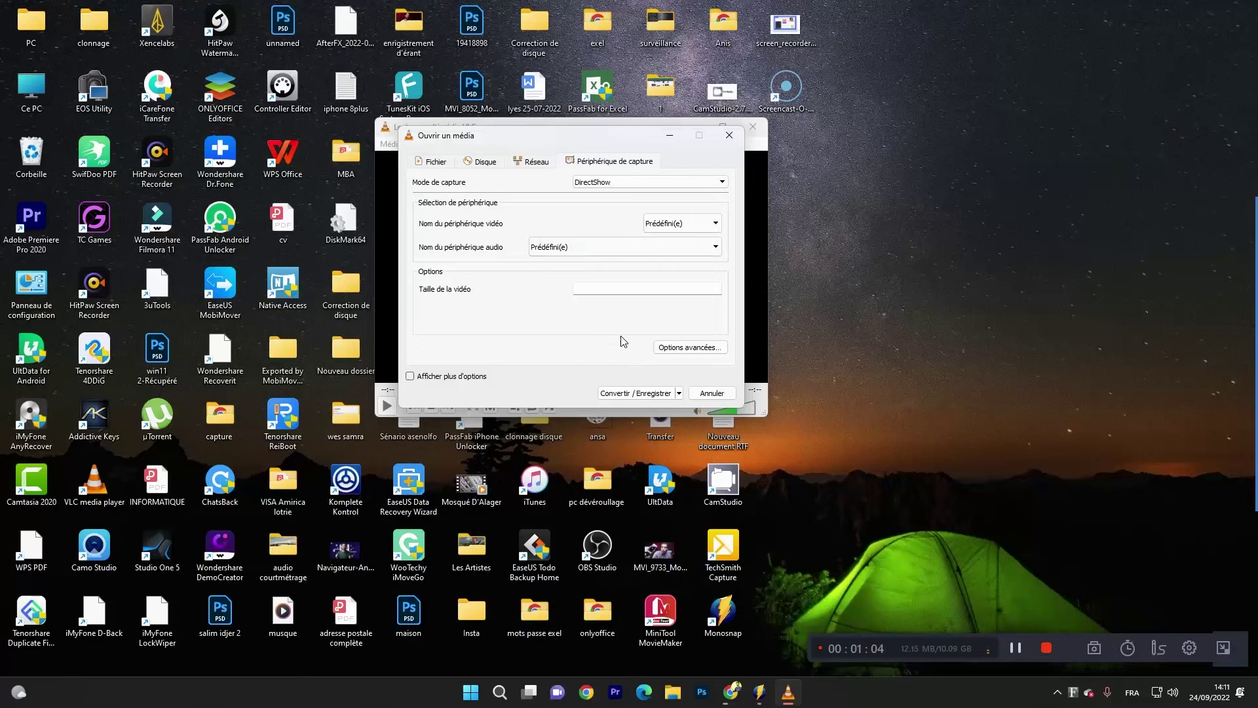
left_click(619, 393)
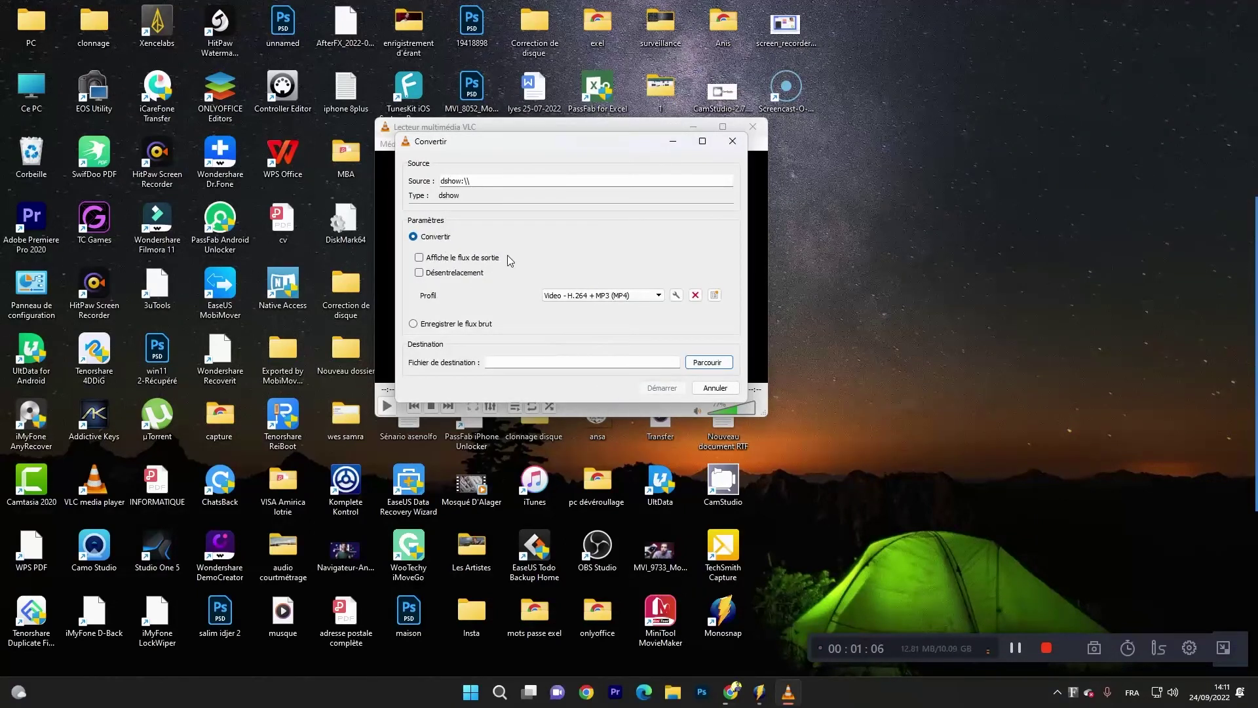